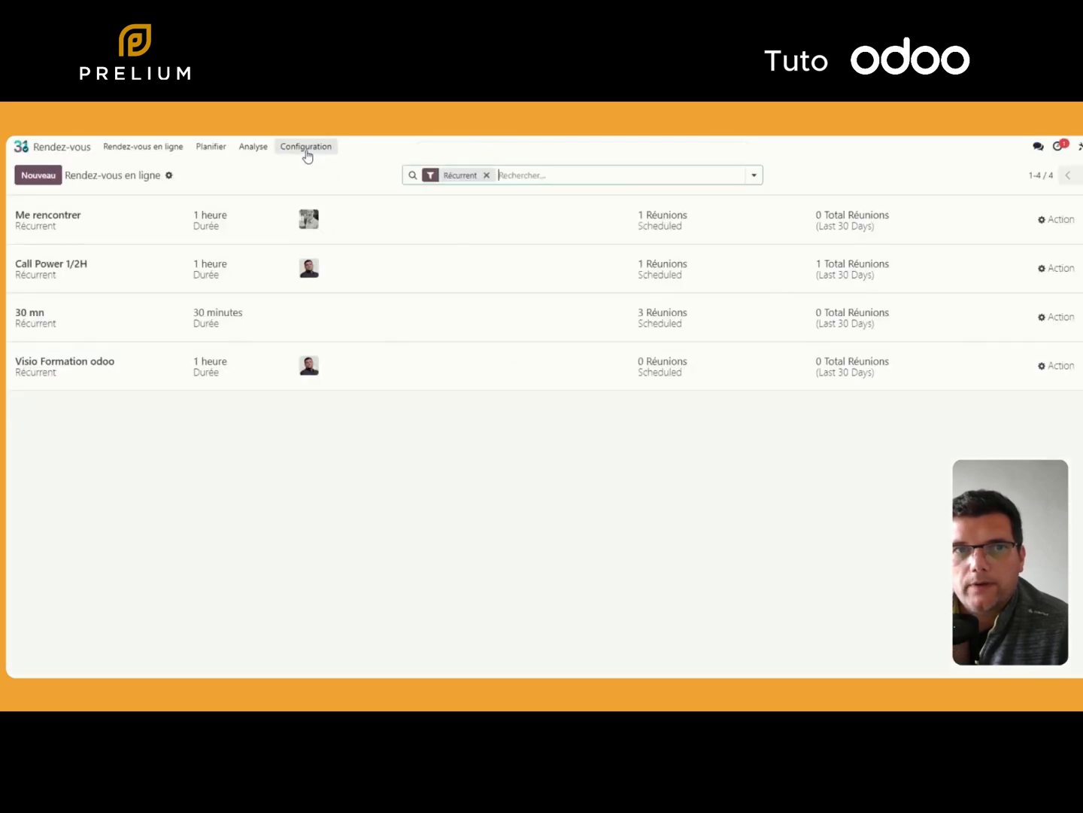
Step: Create a calendar reminder of type Email sent 2 Jours before, using the Calendrier : Rappel template
{"action": "left_click", "coordinate": [306, 147]}
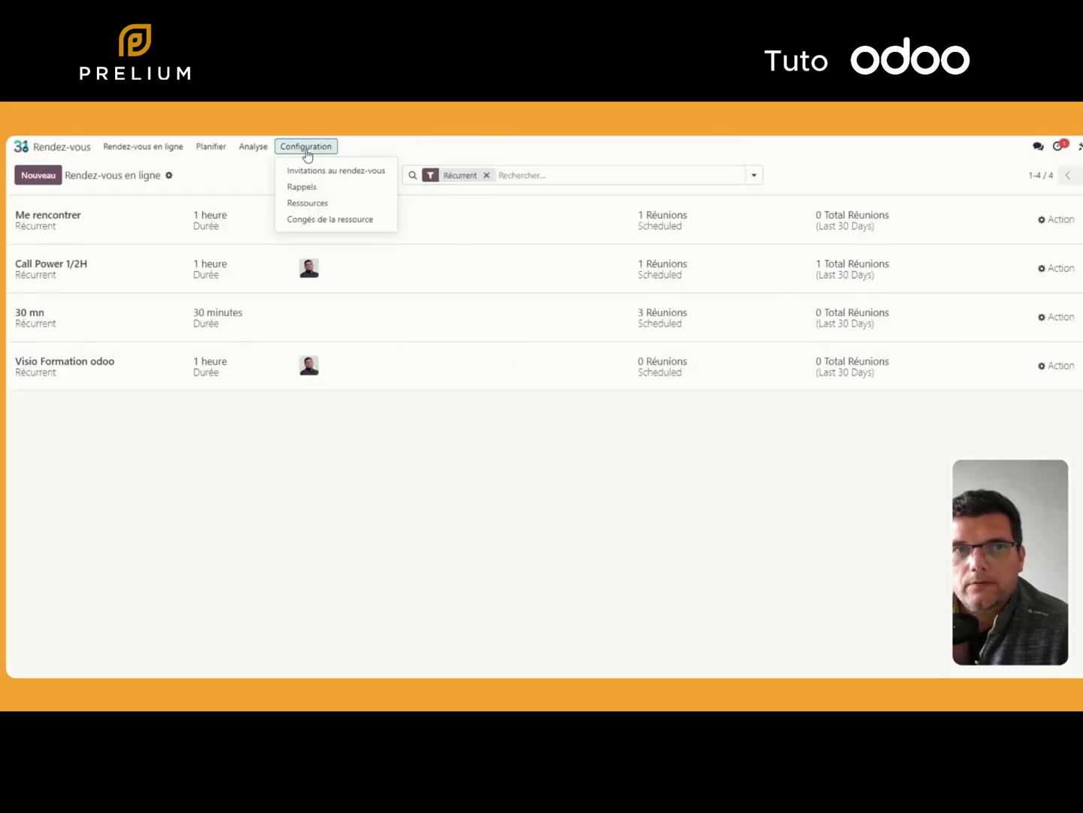
{"action": "left_click", "coordinate": [303, 188]}
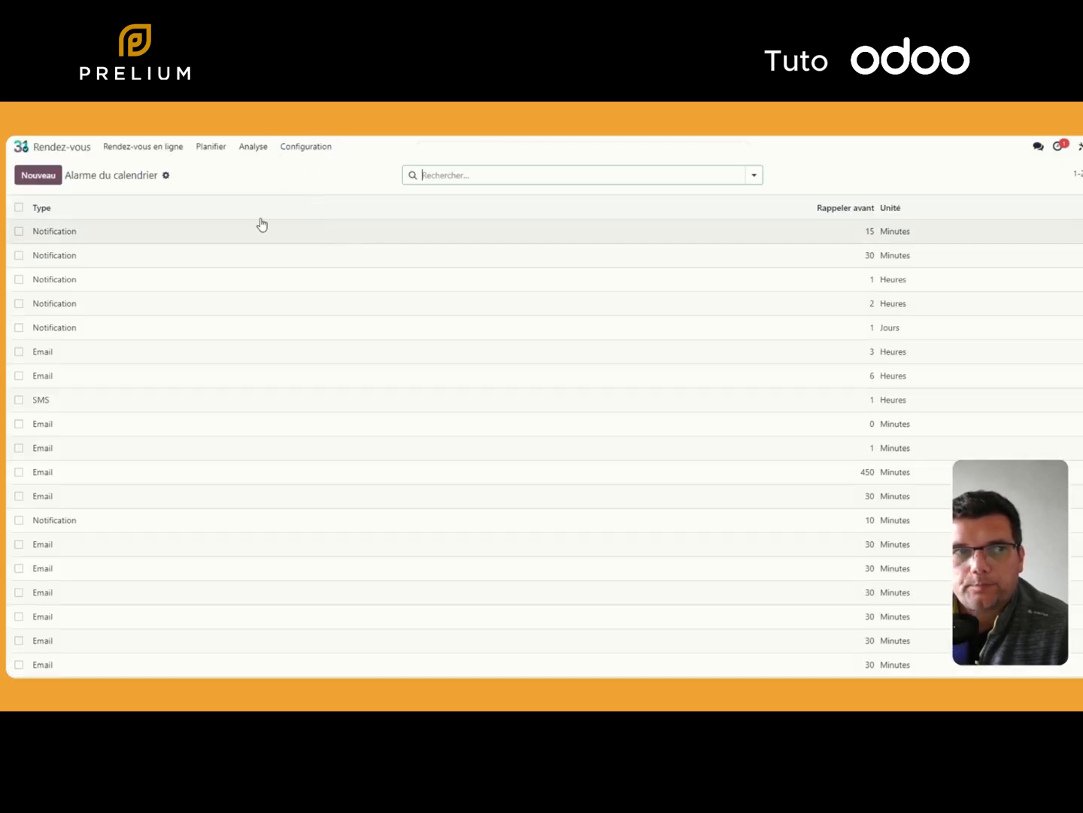
{"action": "left_click", "coordinate": [37, 174]}
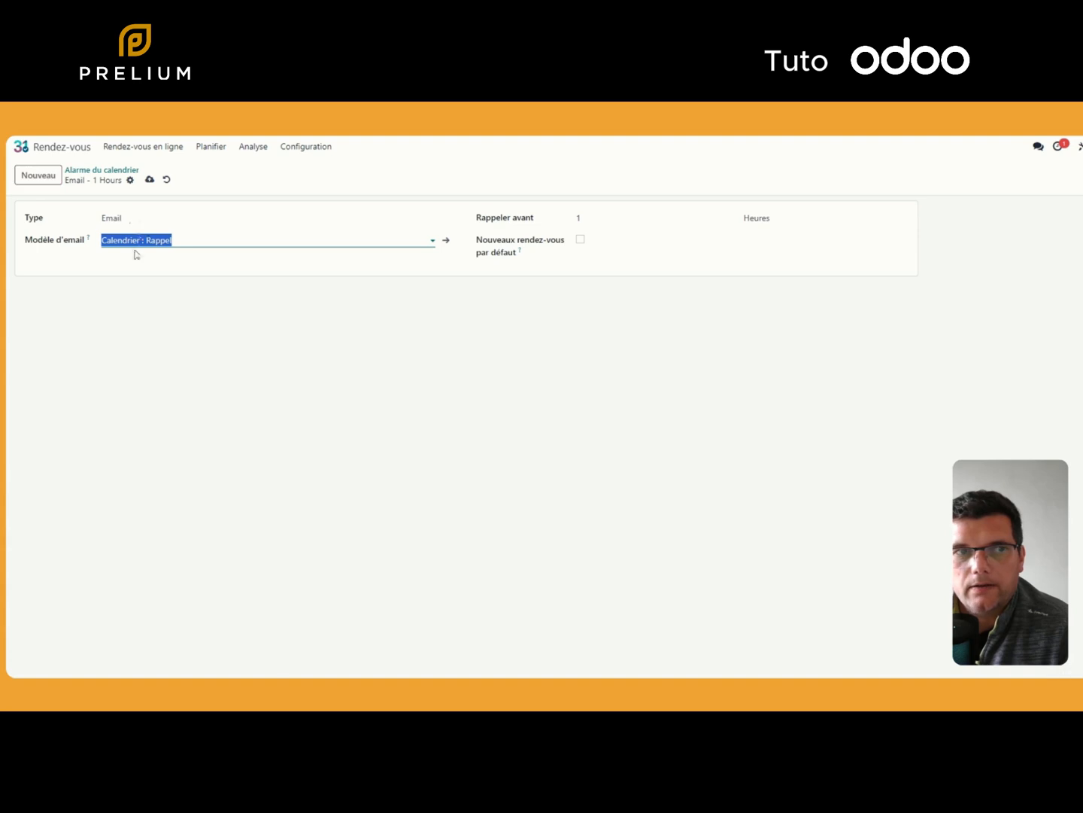
{"action": "left_click", "coordinate": [581, 218]}
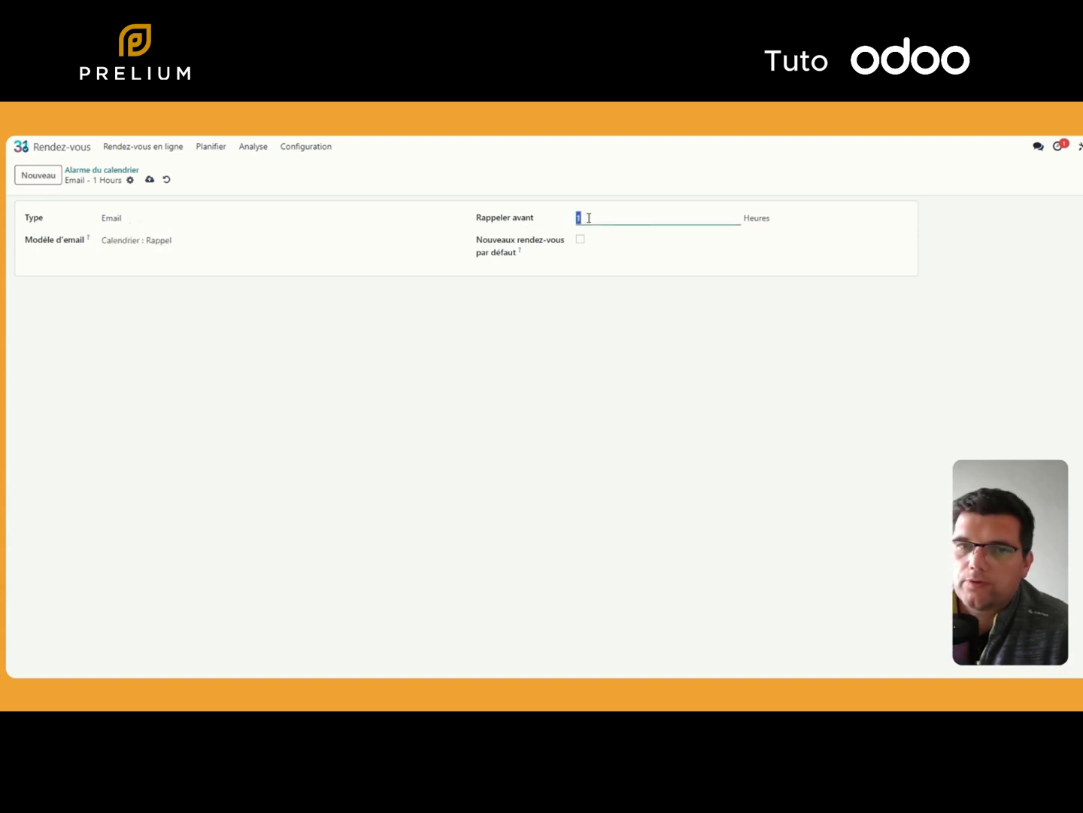
{"action": "left_click", "coordinate": [776, 217]}
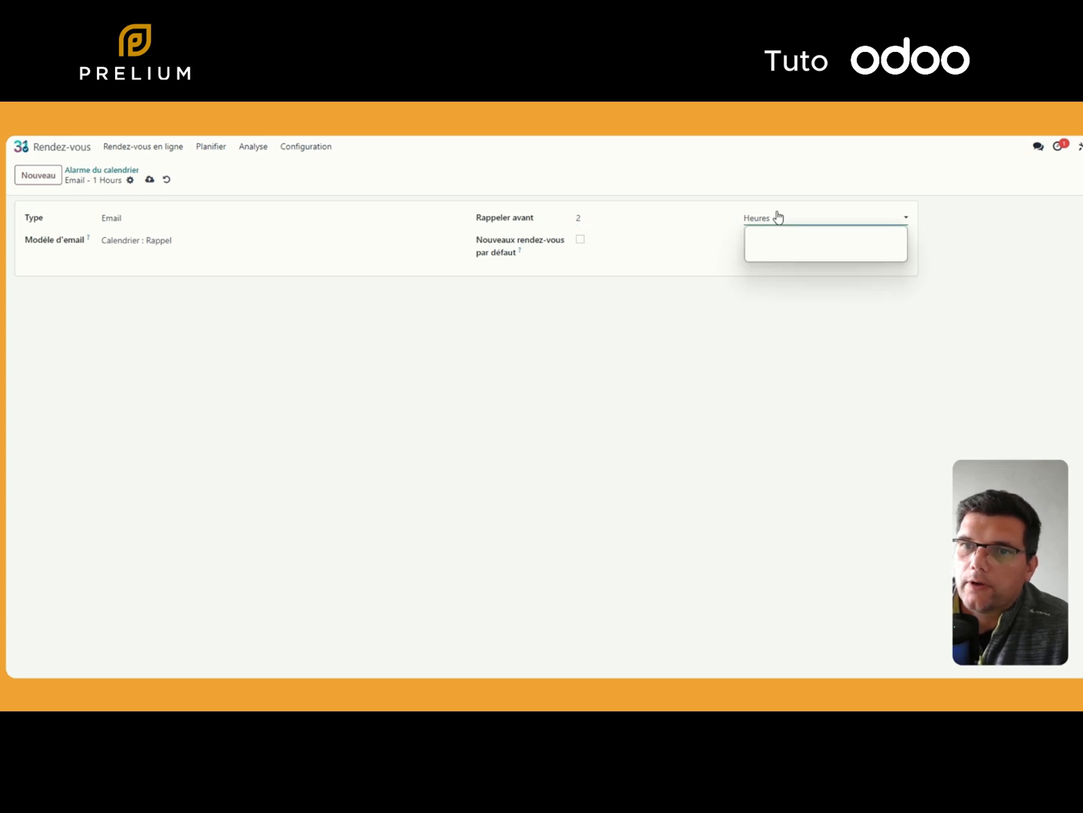
{"action": "left_click", "coordinate": [770, 254]}
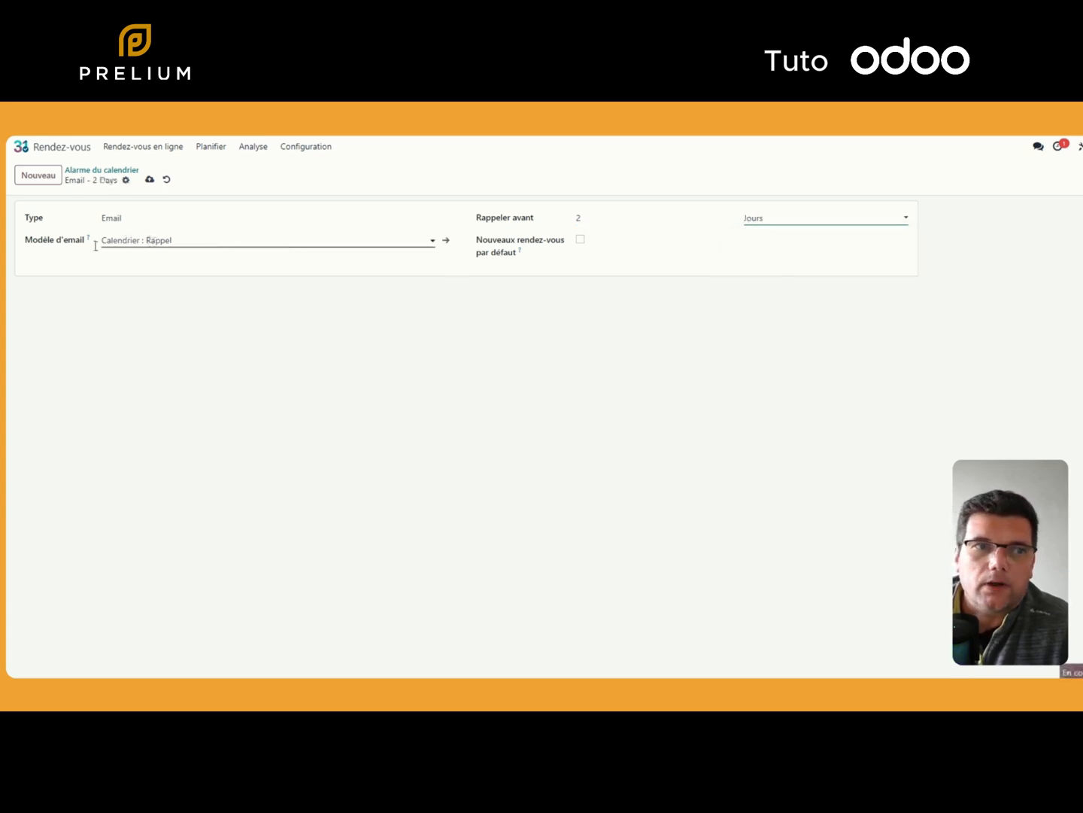
Step: Review the content of the reminder's Calendrier : Rappel email template and return to the list of calendar reminders
{"action": "left_click", "coordinate": [448, 246]}
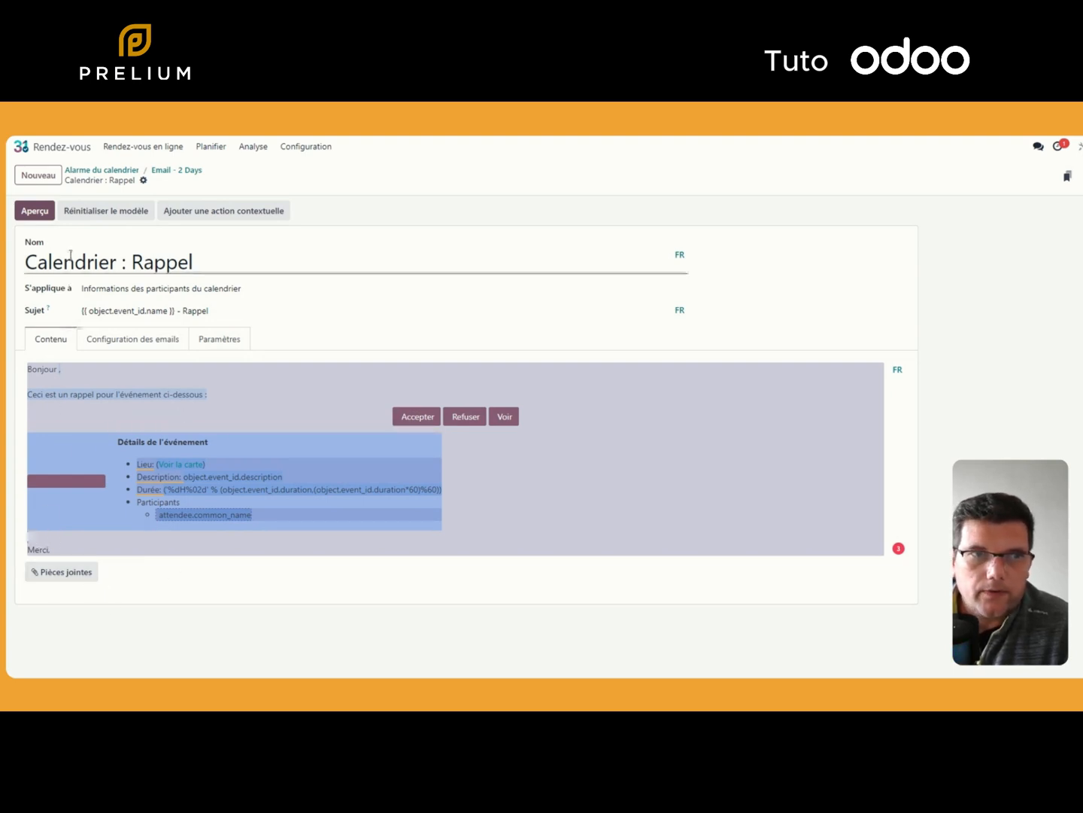
{"action": "left_click", "coordinate": [168, 175]}
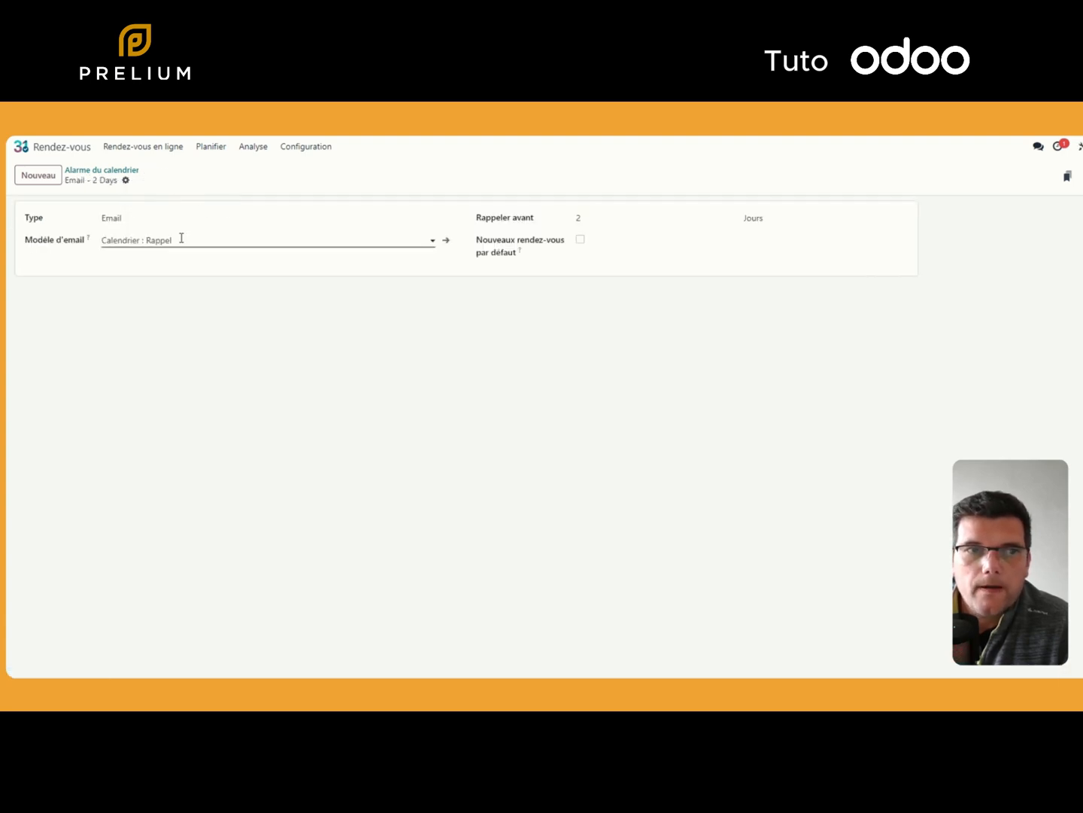
{"action": "left_click", "coordinate": [98, 170]}
Step: Create a new online appointment titled "Visio 30 min" with a duration of 00:30 hours
{"action": "left_click", "coordinate": [140, 146]}
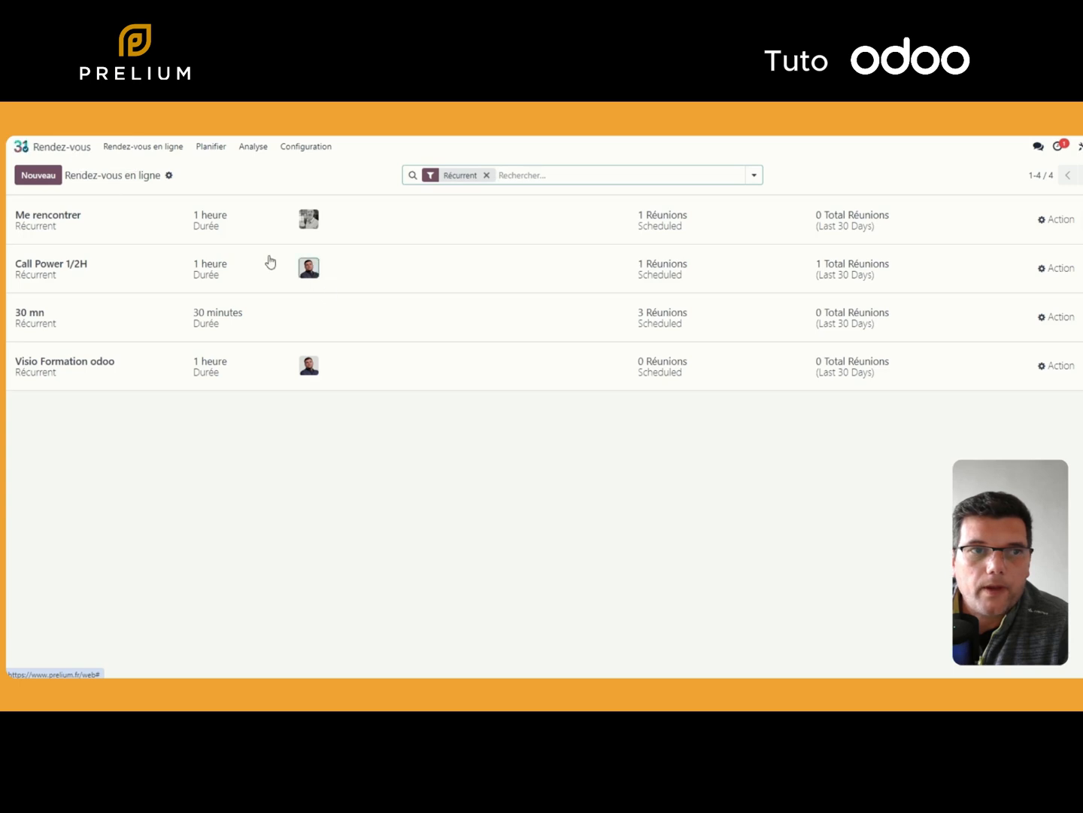
{"action": "left_click", "coordinate": [38, 177]}
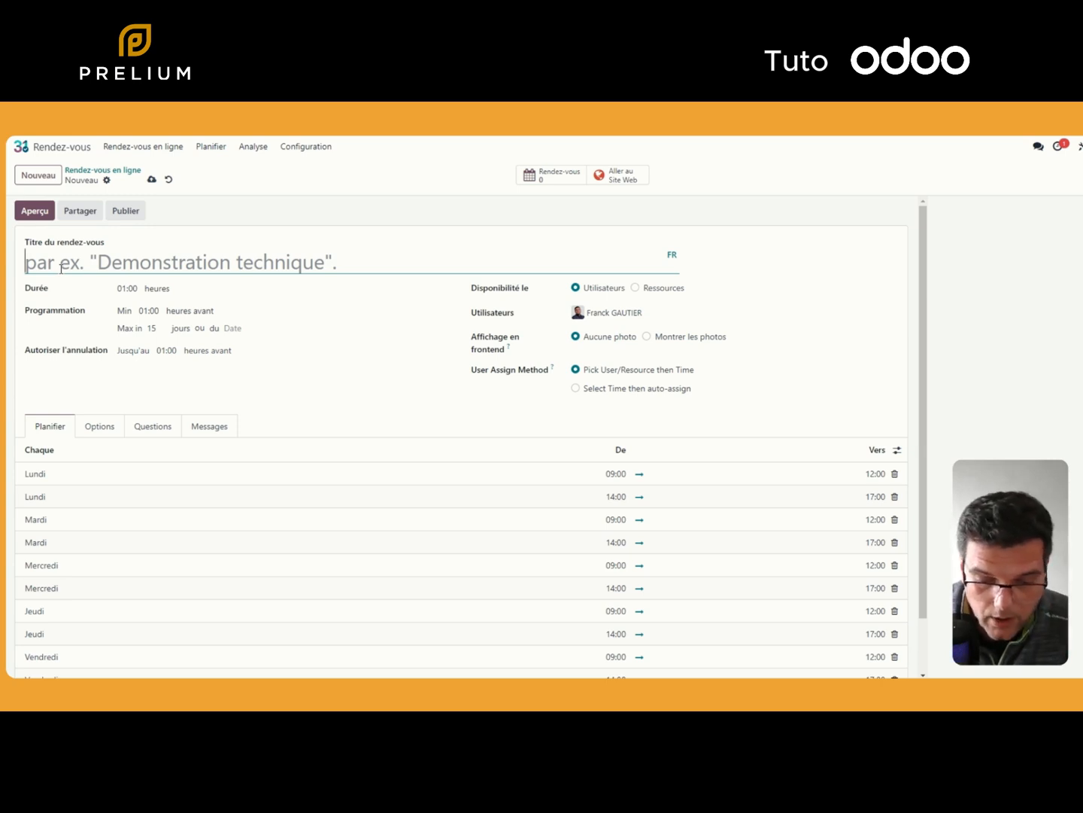
{"action": "type", "text": "Visi"}
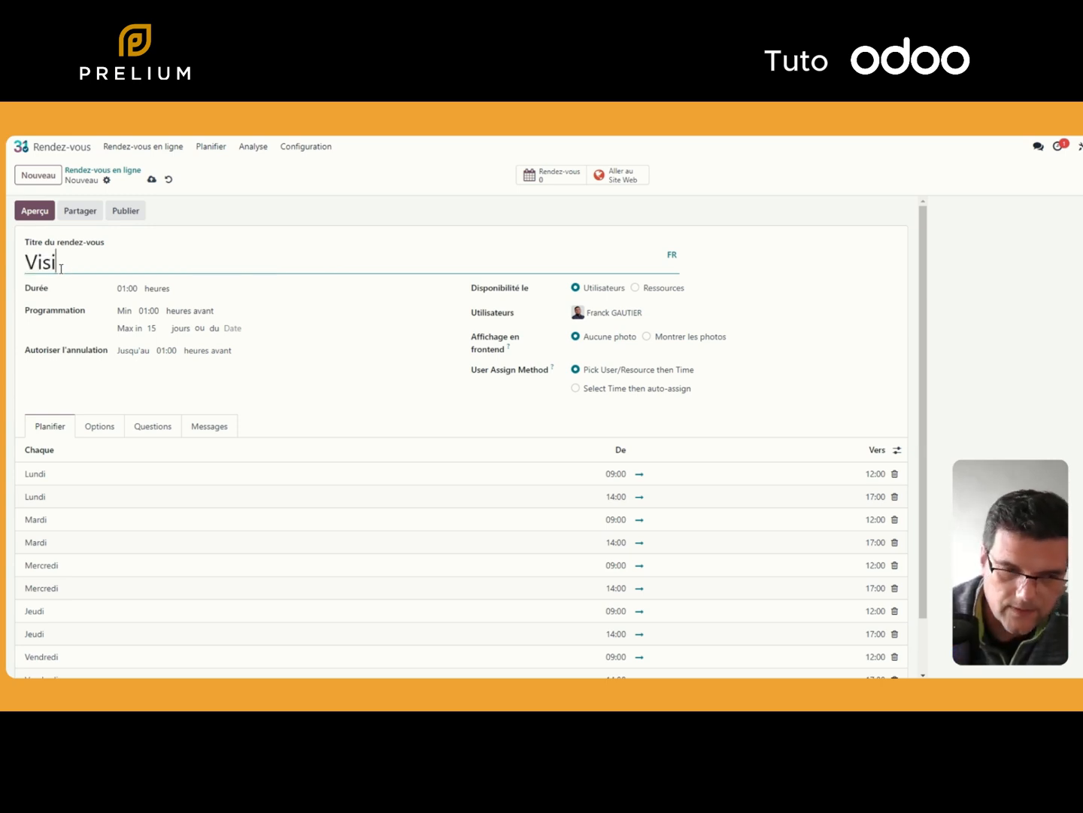
{"action": "type", "text": "o 30 min"}
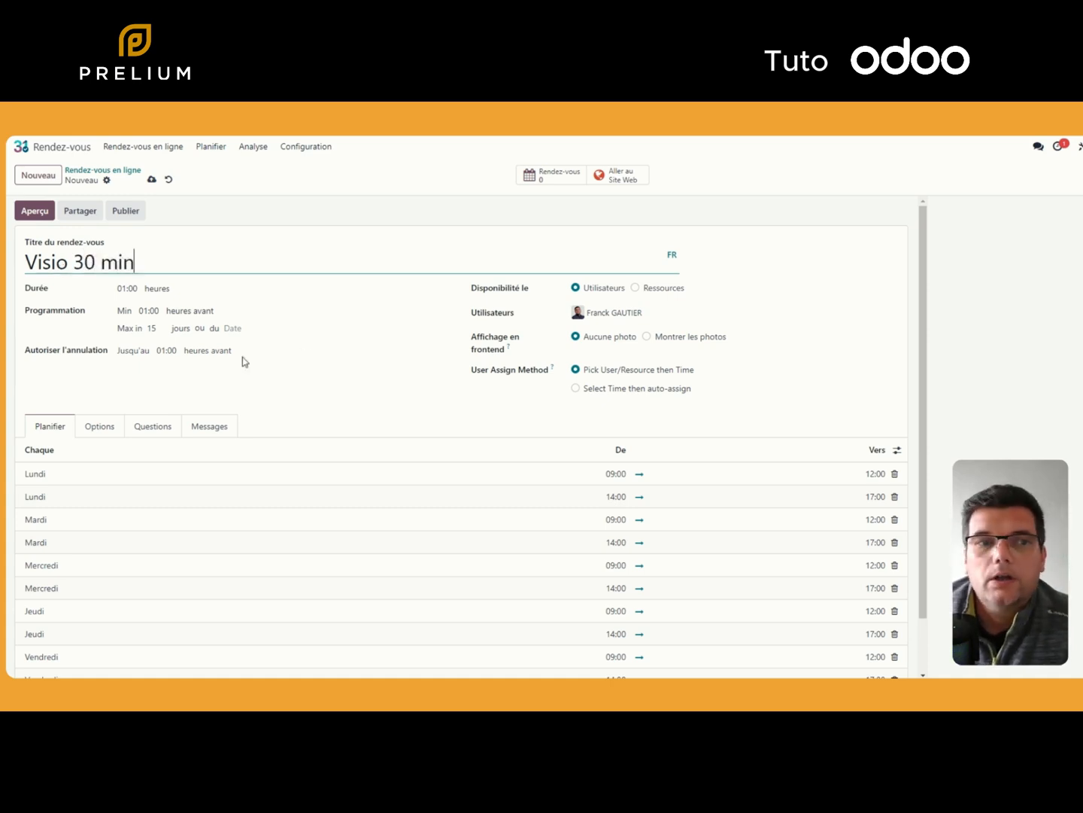
{"action": "left_click", "coordinate": [124, 287]}
{"action": "left_click", "coordinate": [124, 287]}
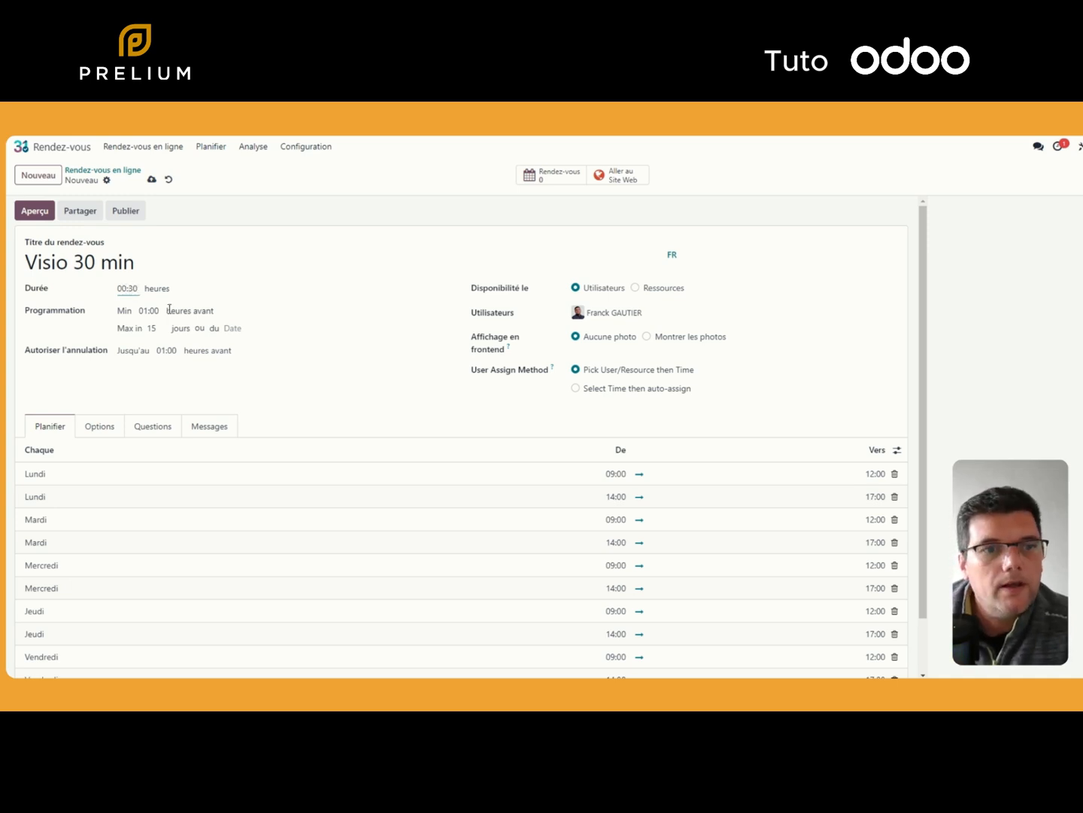
Step: In the weekly schedule, start Monday's afternoon slot at 13:00 and set Tuesday's afternoon slot to 13:00–18:00
{"action": "scroll", "coordinate": [459, 497], "scroll_direction": "down", "scroll_amount": 2}
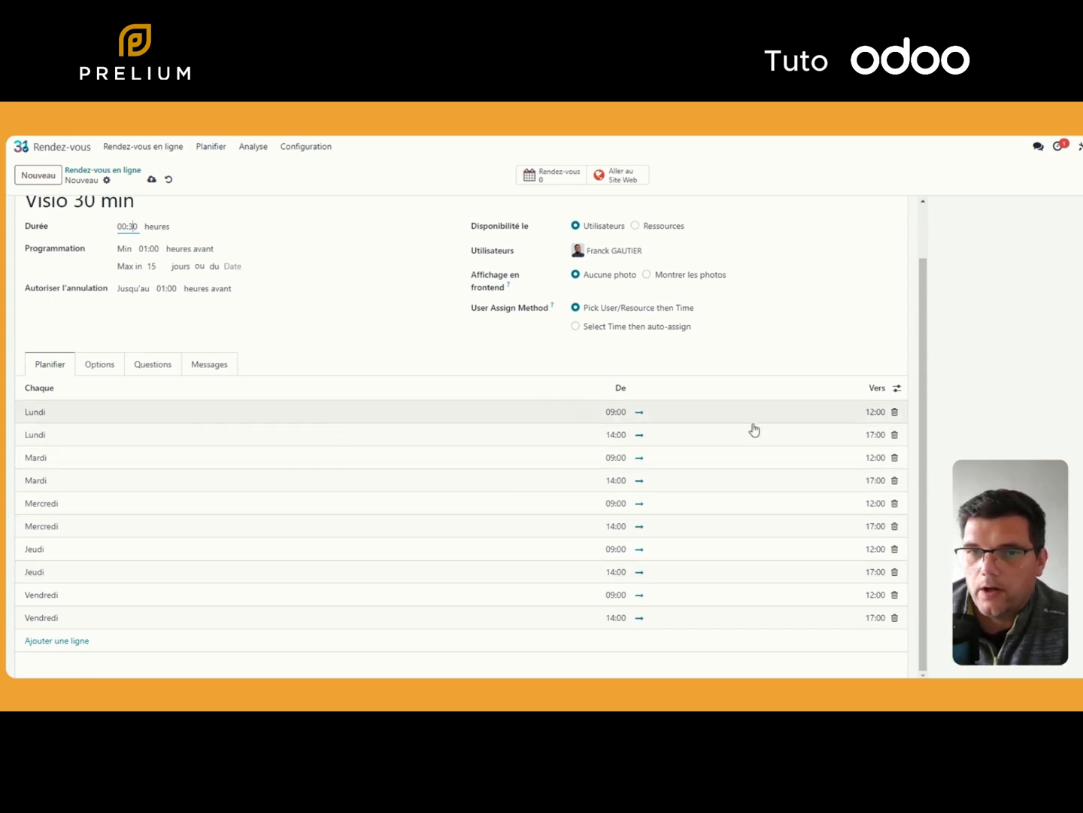
{"action": "left_click", "coordinate": [614, 434]}
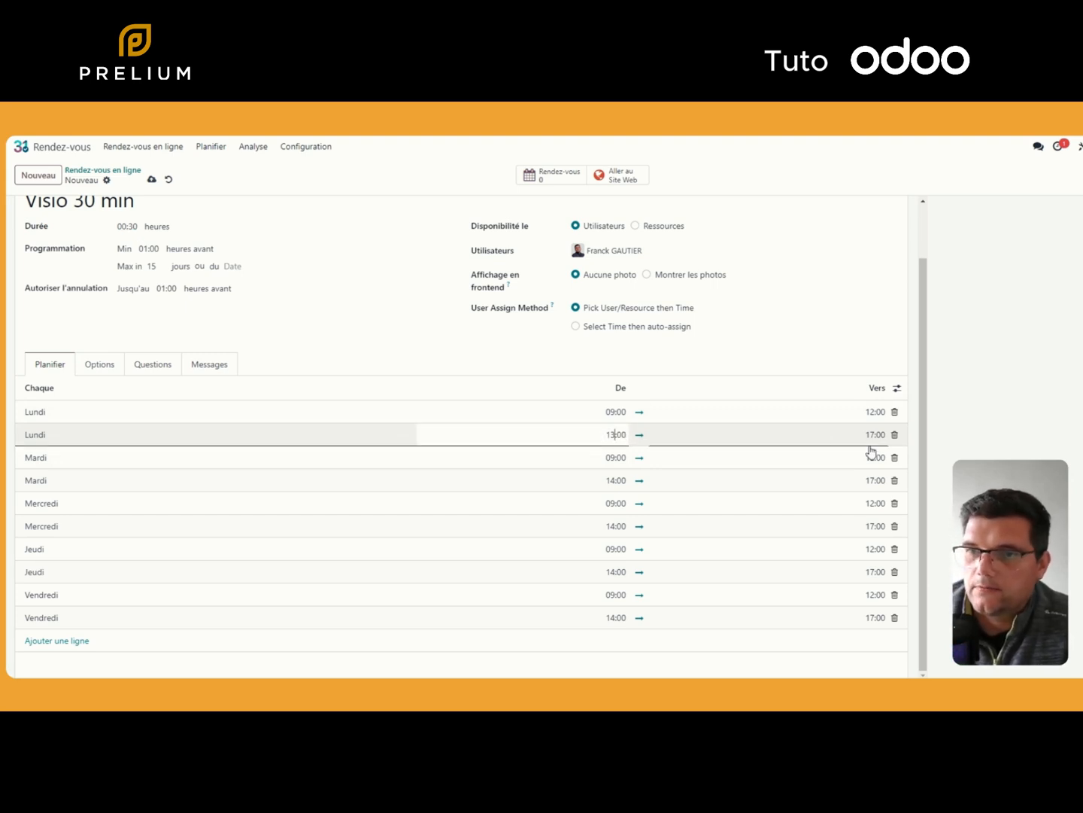
{"action": "left_click", "coordinate": [614, 480]}
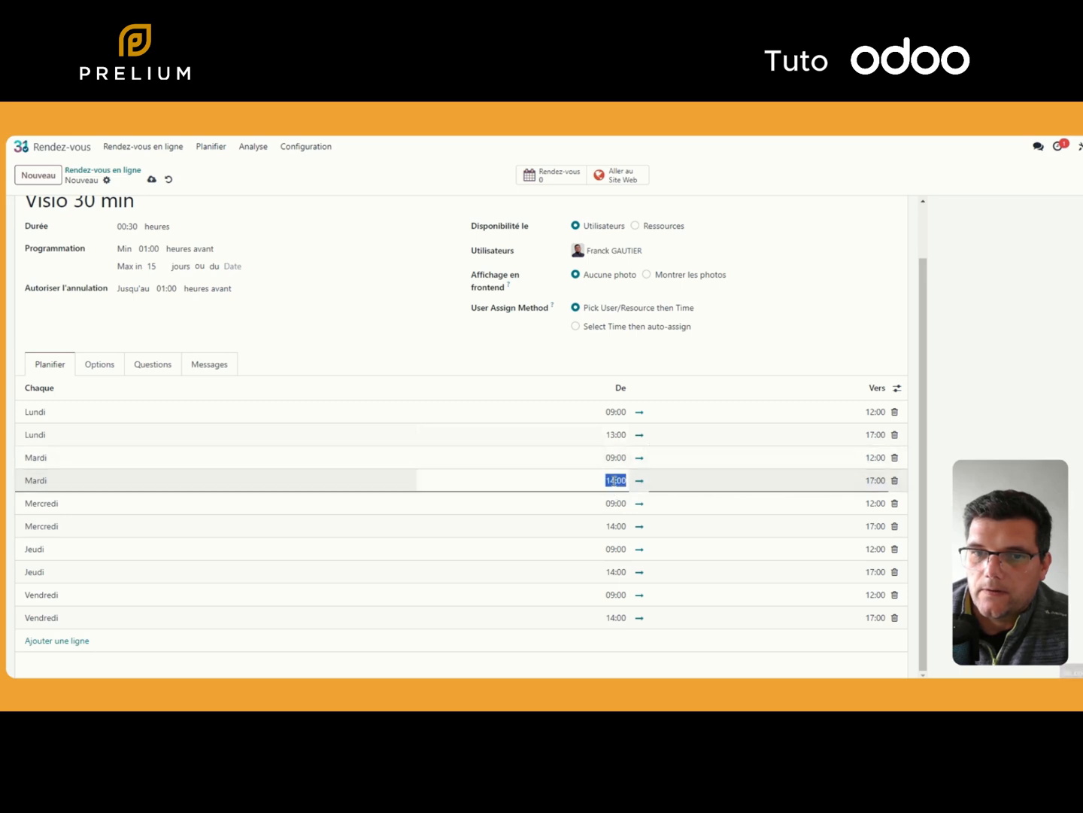
{"action": "left_click", "coordinate": [613, 480]}
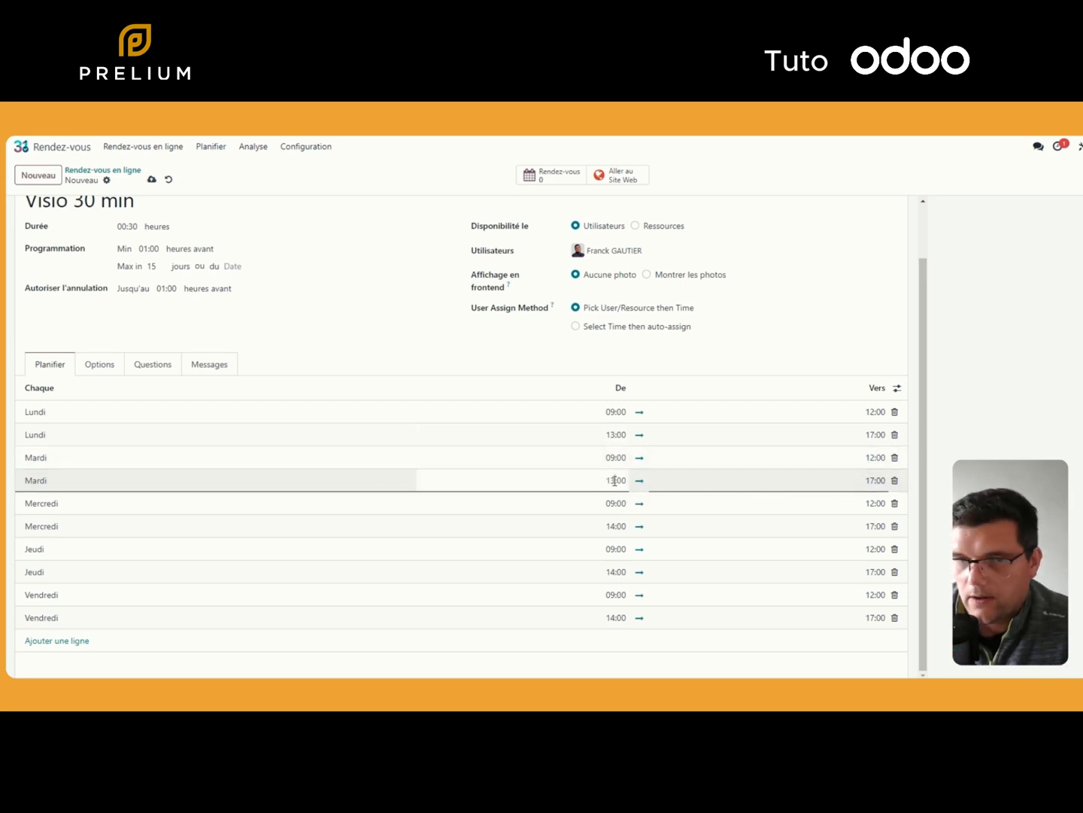
{"action": "left_click", "coordinate": [875, 480]}
{"action": "left_click", "coordinate": [869, 481]}
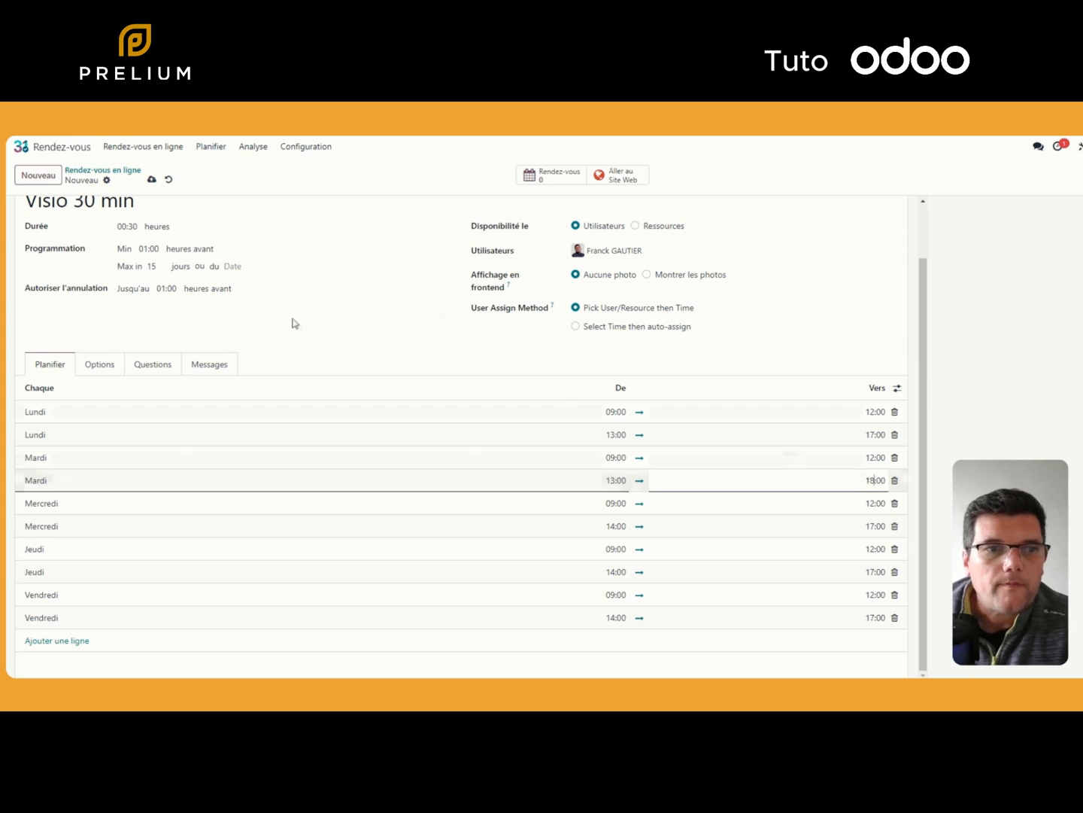
Step: Add the question "Plus de détail" to the appointment with the type Plusieurs lignes de texte
{"action": "scroll", "coordinate": [343, 365], "scroll_direction": "up", "scroll_amount": 1}
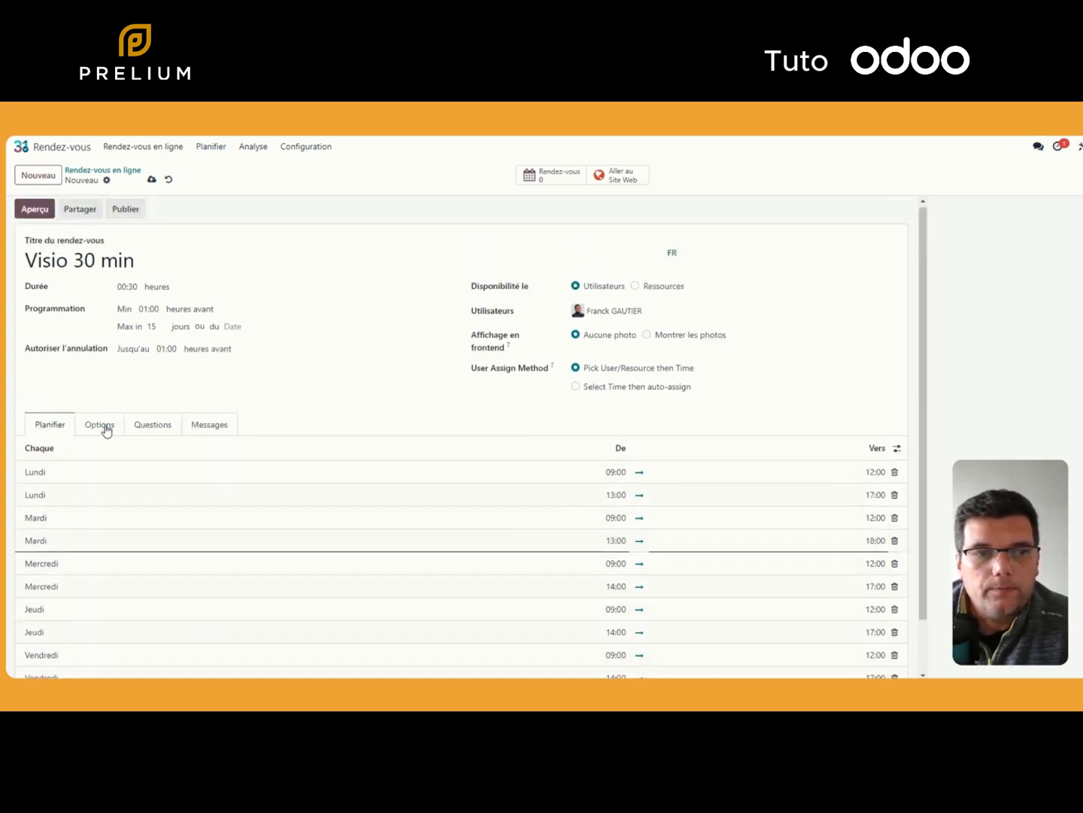
{"action": "left_click", "coordinate": [153, 426]}
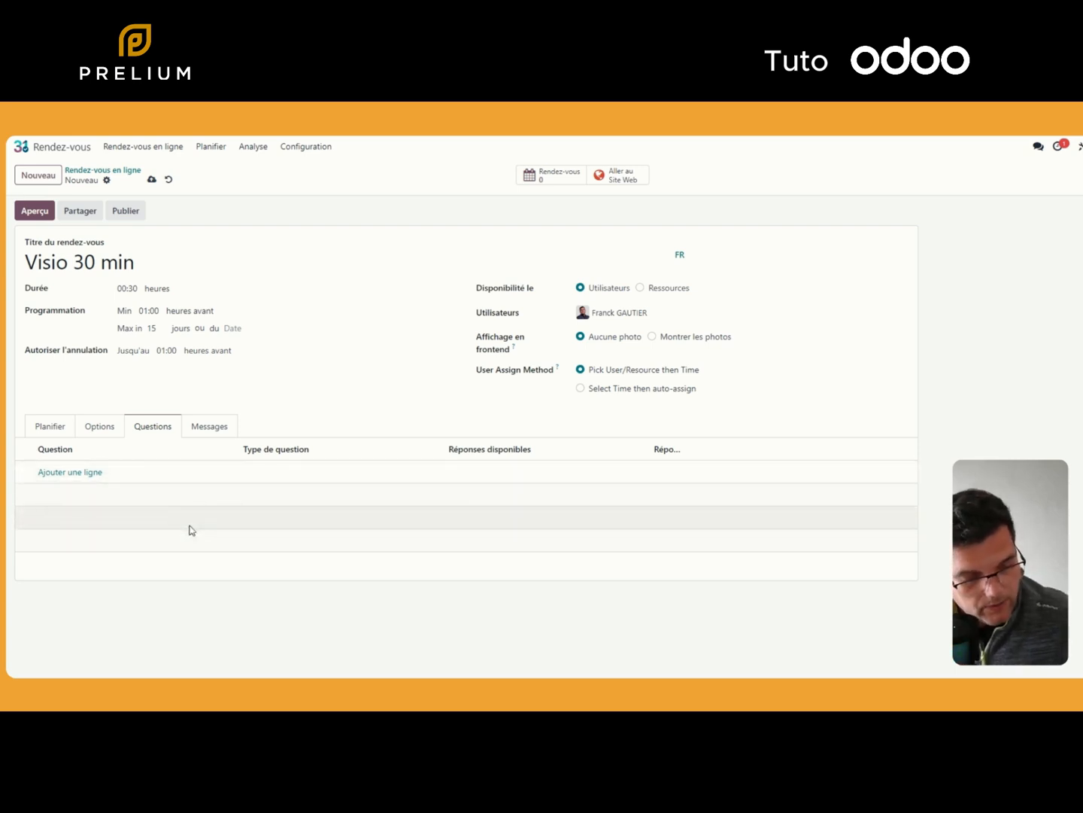
{"action": "left_click", "coordinate": [73, 471]}
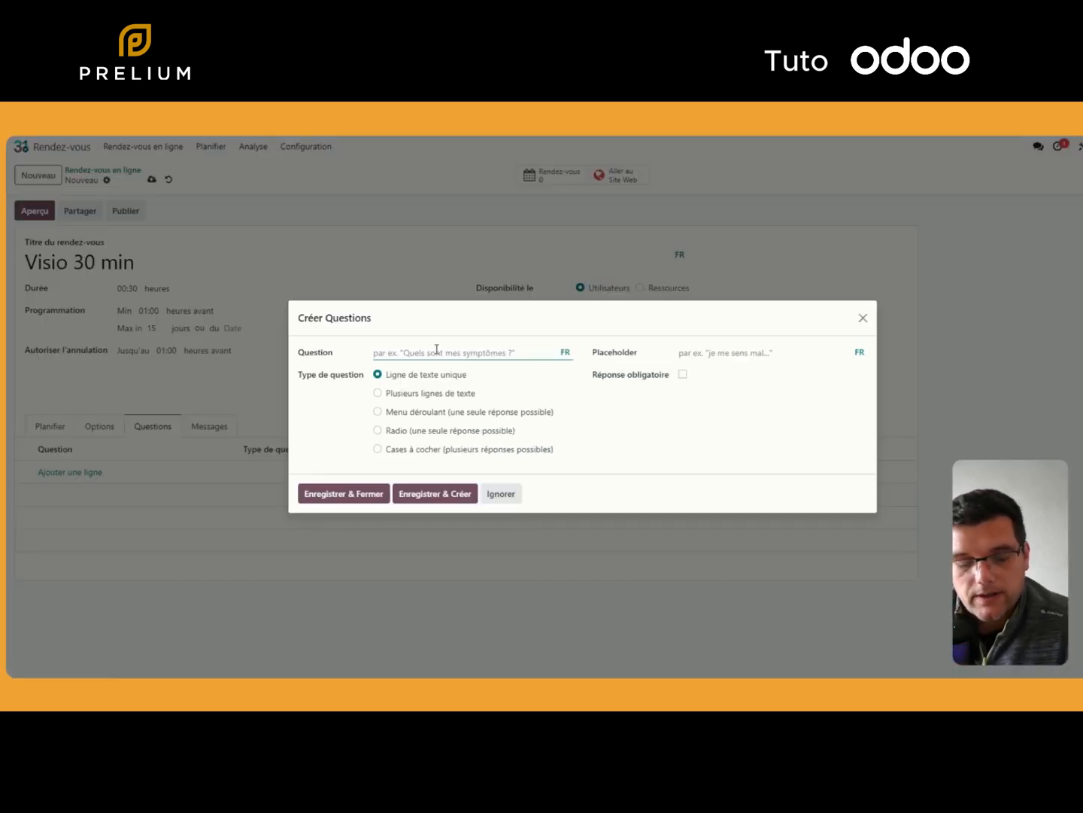
{"action": "type", "text": "Plus de détail"}
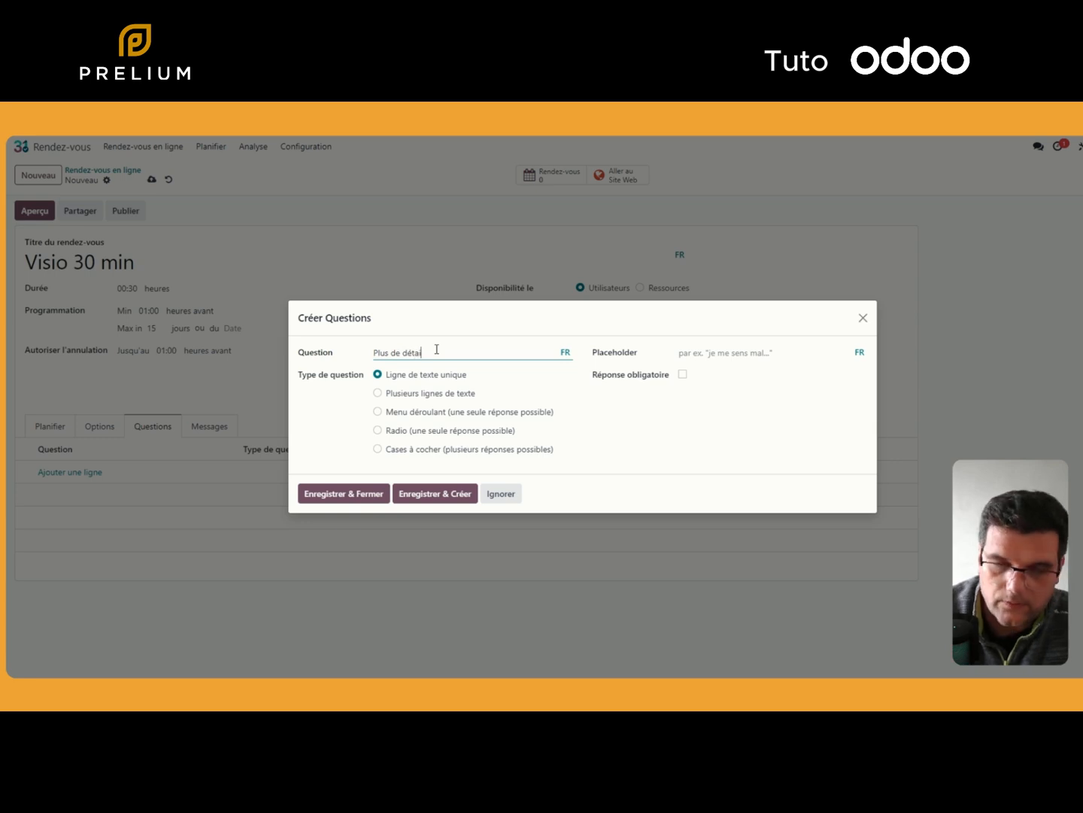
{"action": "left_click", "coordinate": [378, 393]}
{"action": "left_click", "coordinate": [358, 495]}
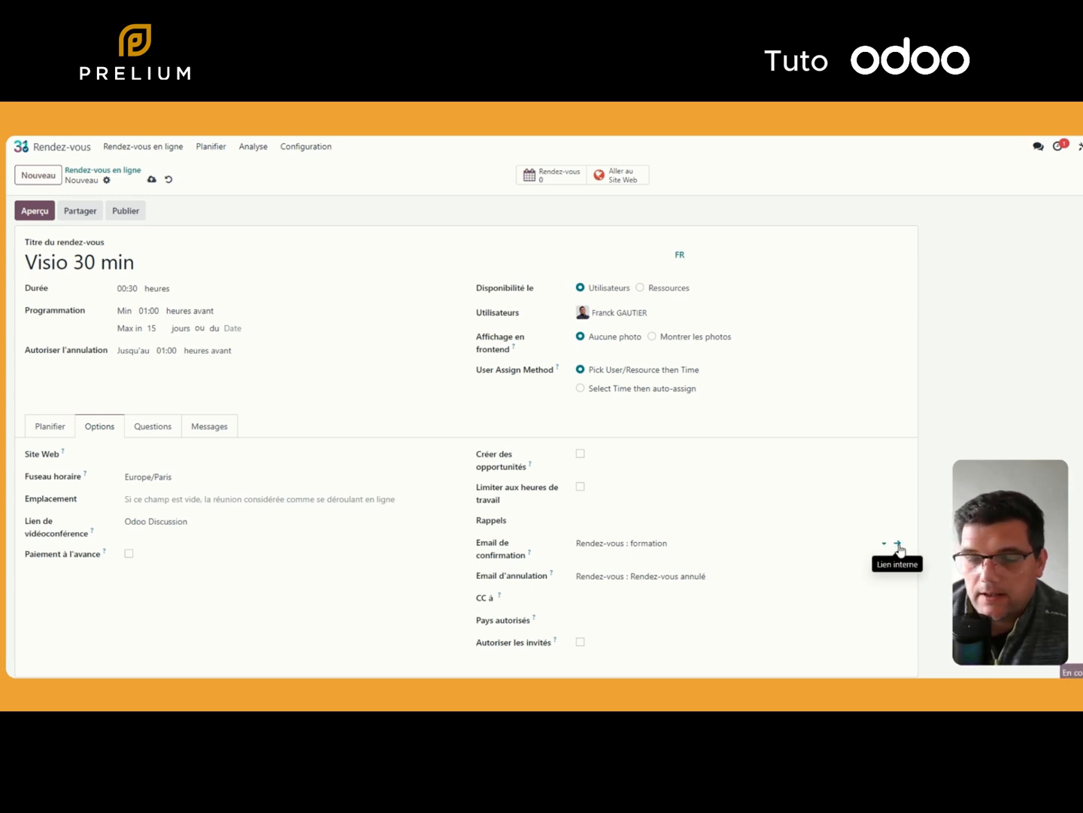
Step: Open the Rendez-vous : formation confirmation email template, insert "Test" above the closing "Merci" and save it
{"action": "left_click", "coordinate": [899, 545]}
{"action": "scroll", "coordinate": [345, 496], "scroll_direction": "down", "scroll_amount": 1}
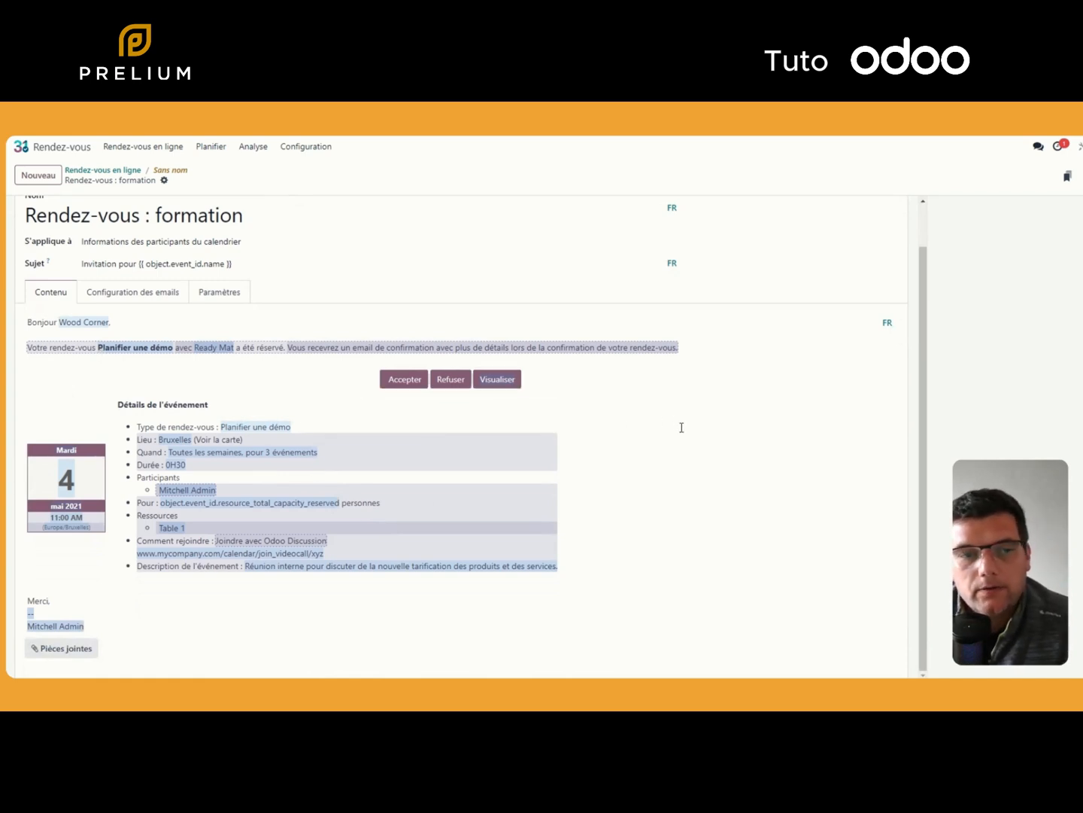
{"action": "left_click", "coordinate": [33, 587]}
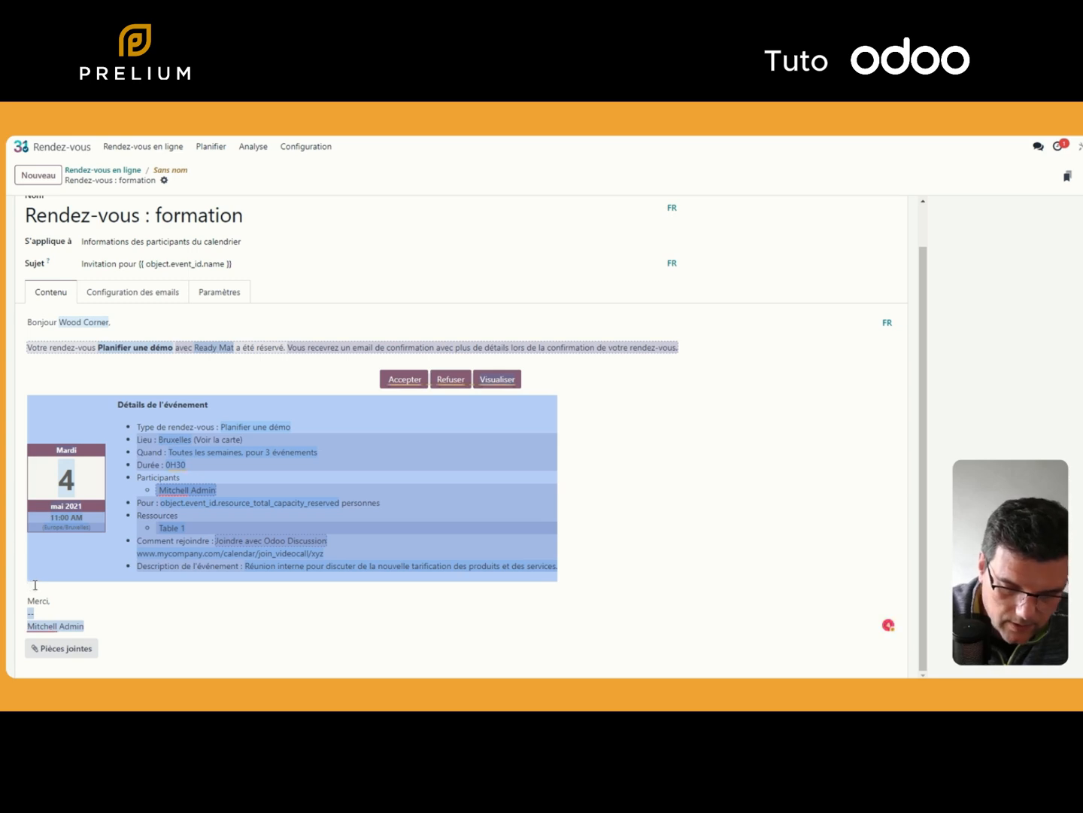
{"action": "type", "text": "Test"}
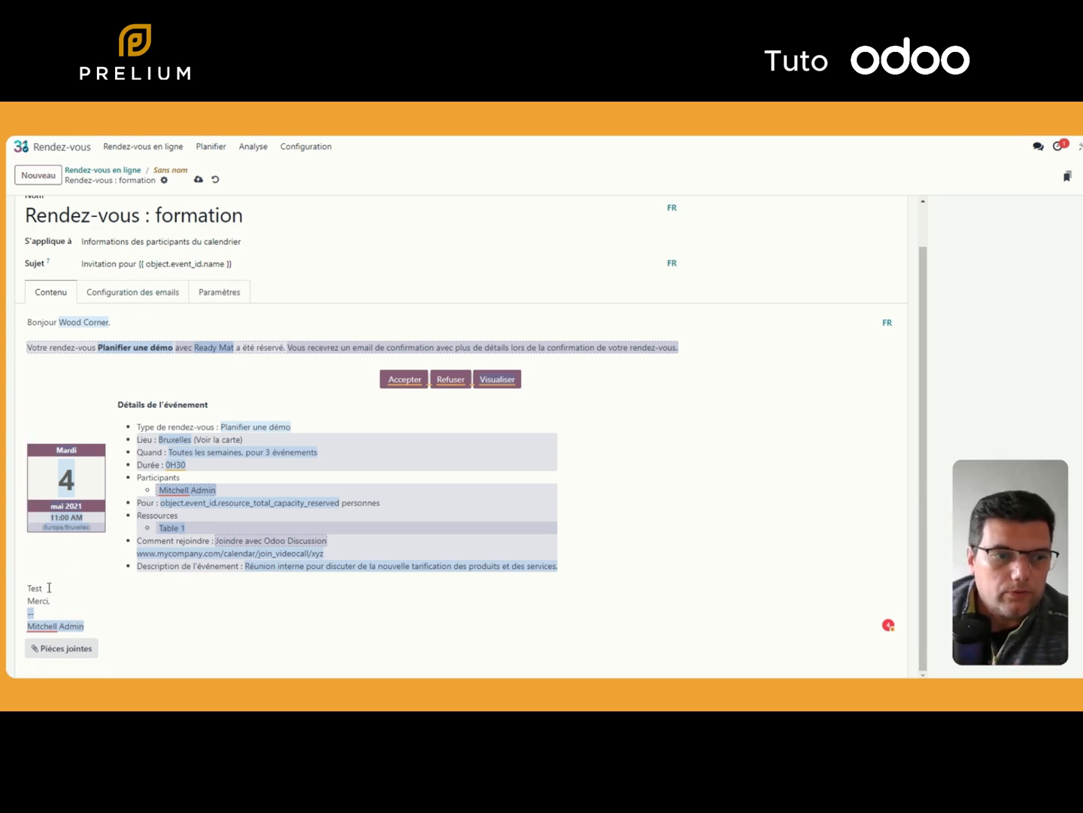
{"action": "left_click", "coordinate": [199, 179]}
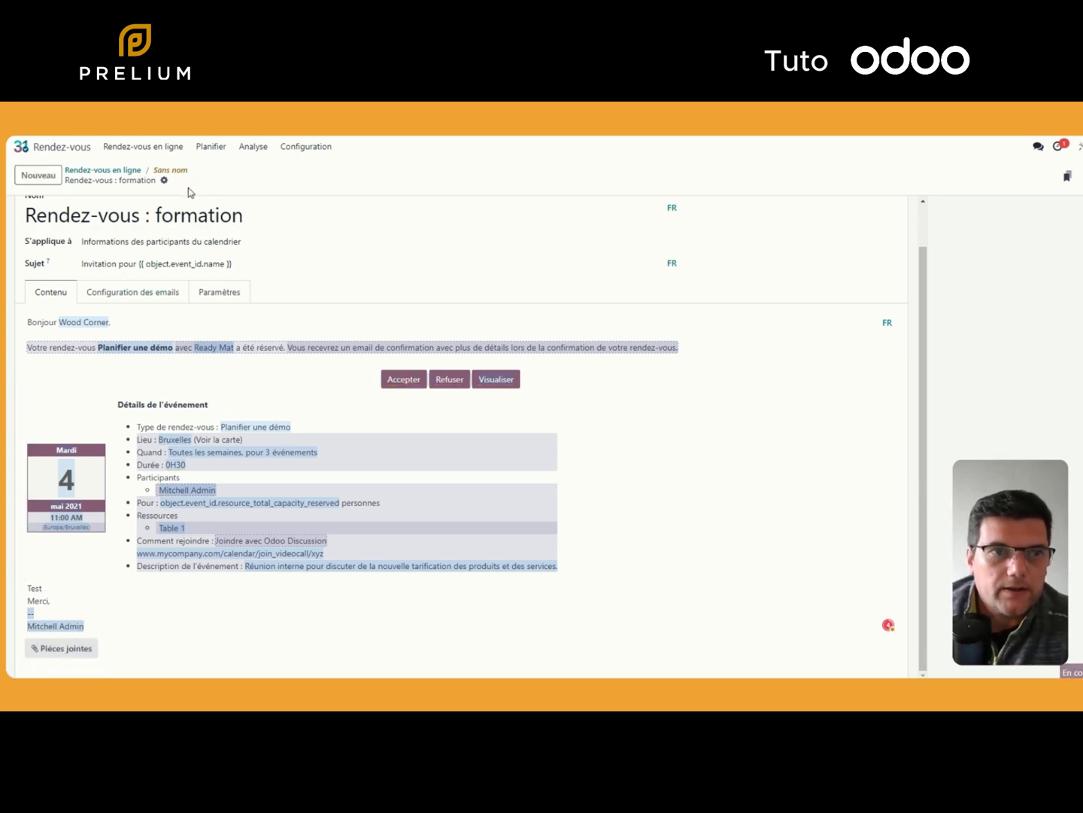
Step: Open the Call Power 1/2H appointment and add the reminders Email - 2 Jours and Message Texte SMS - 1 Heure
{"action": "left_click", "coordinate": [128, 172]}
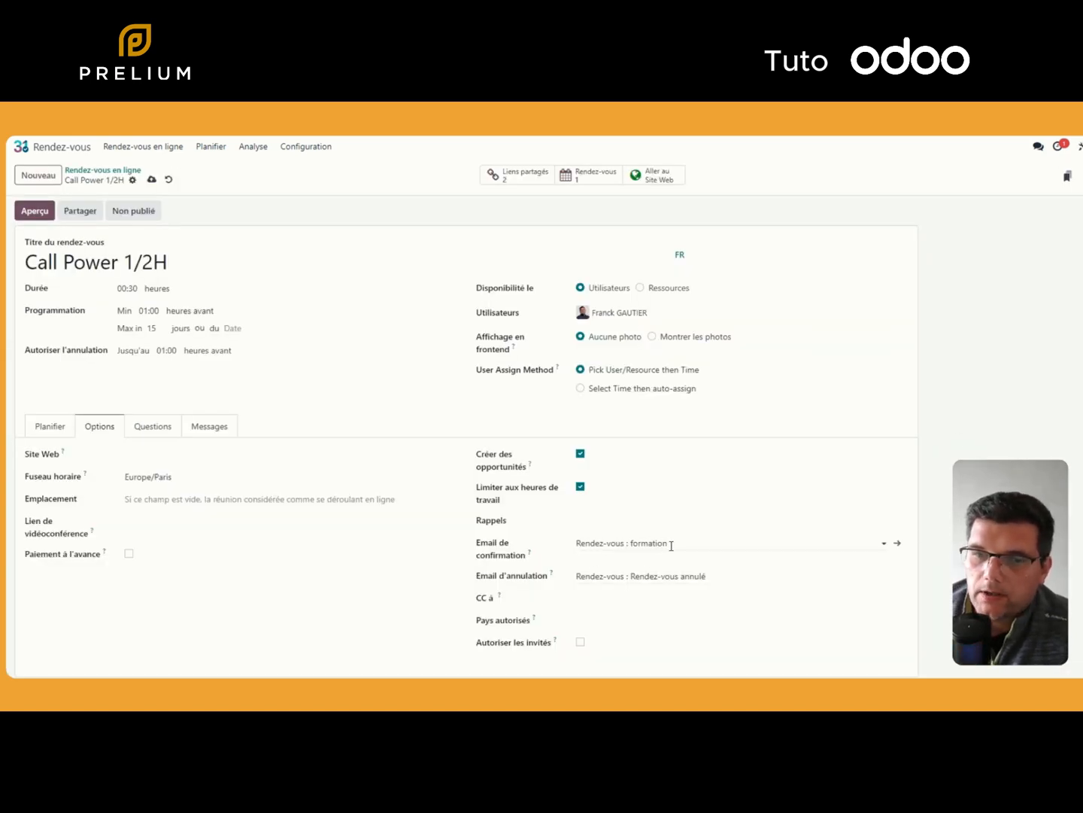
{"action": "left_click", "coordinate": [597, 521]}
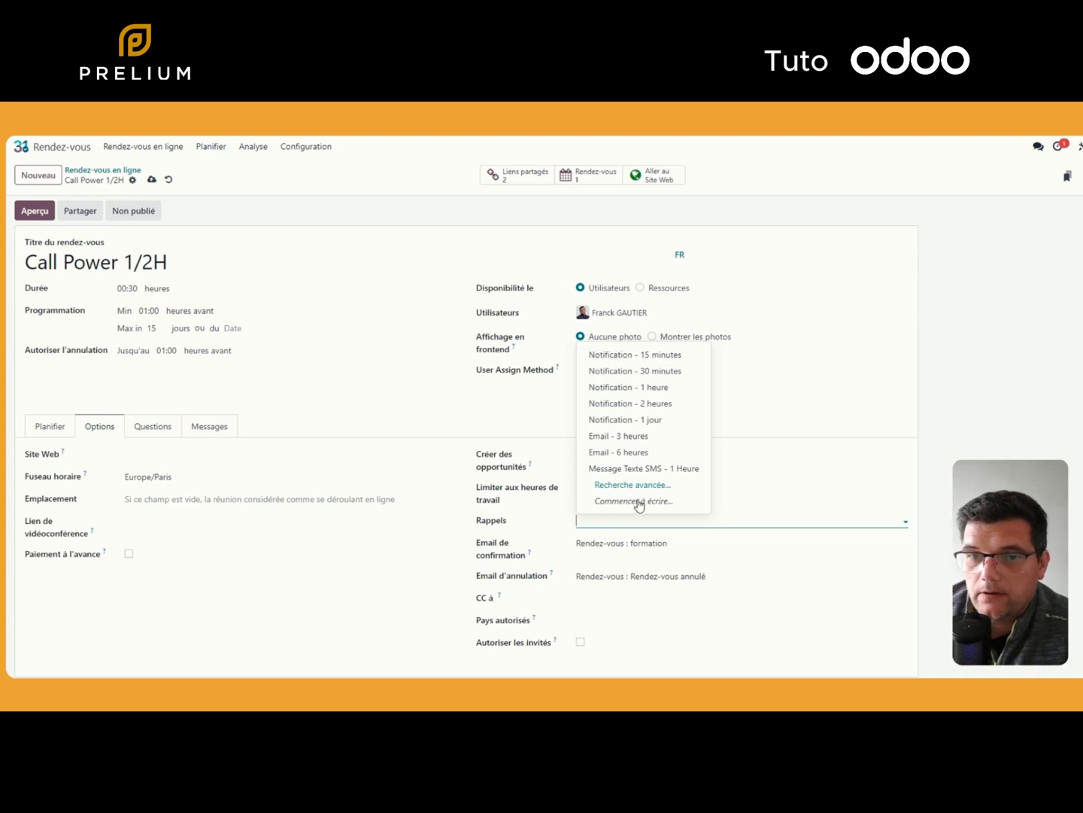
{"action": "left_click", "coordinate": [636, 486]}
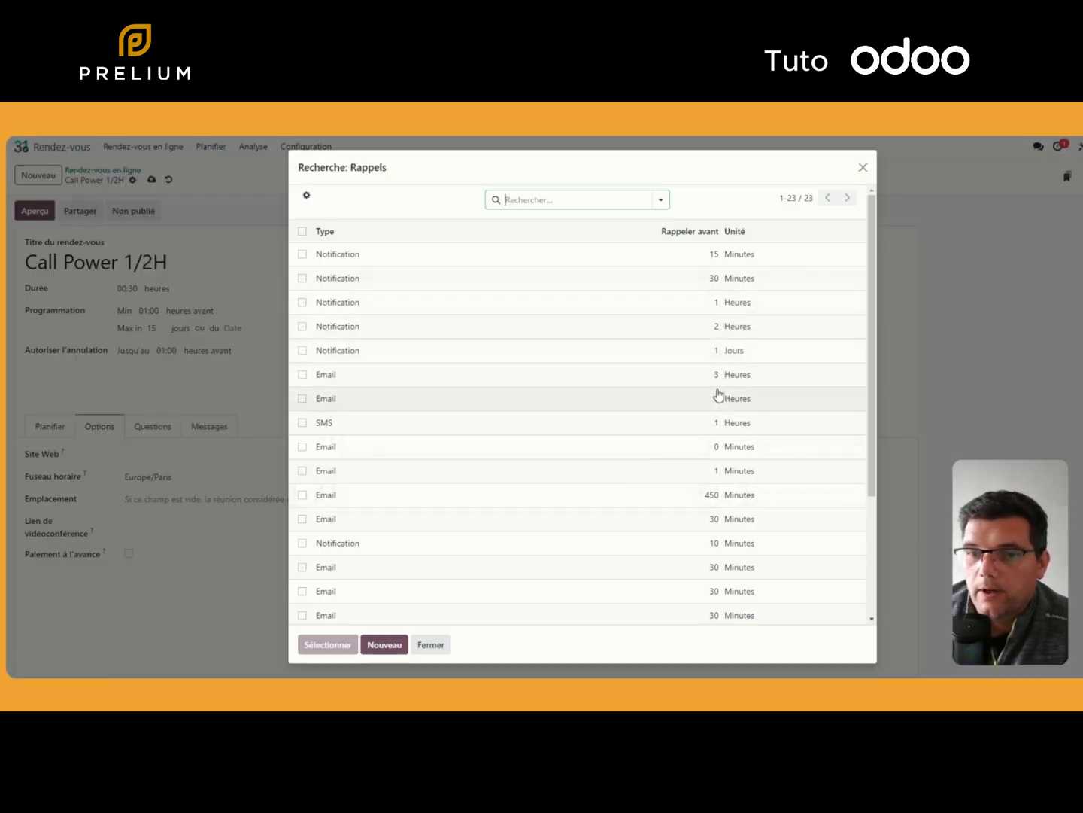
{"action": "scroll", "coordinate": [685, 396], "scroll_direction": "down", "scroll_amount": 3}
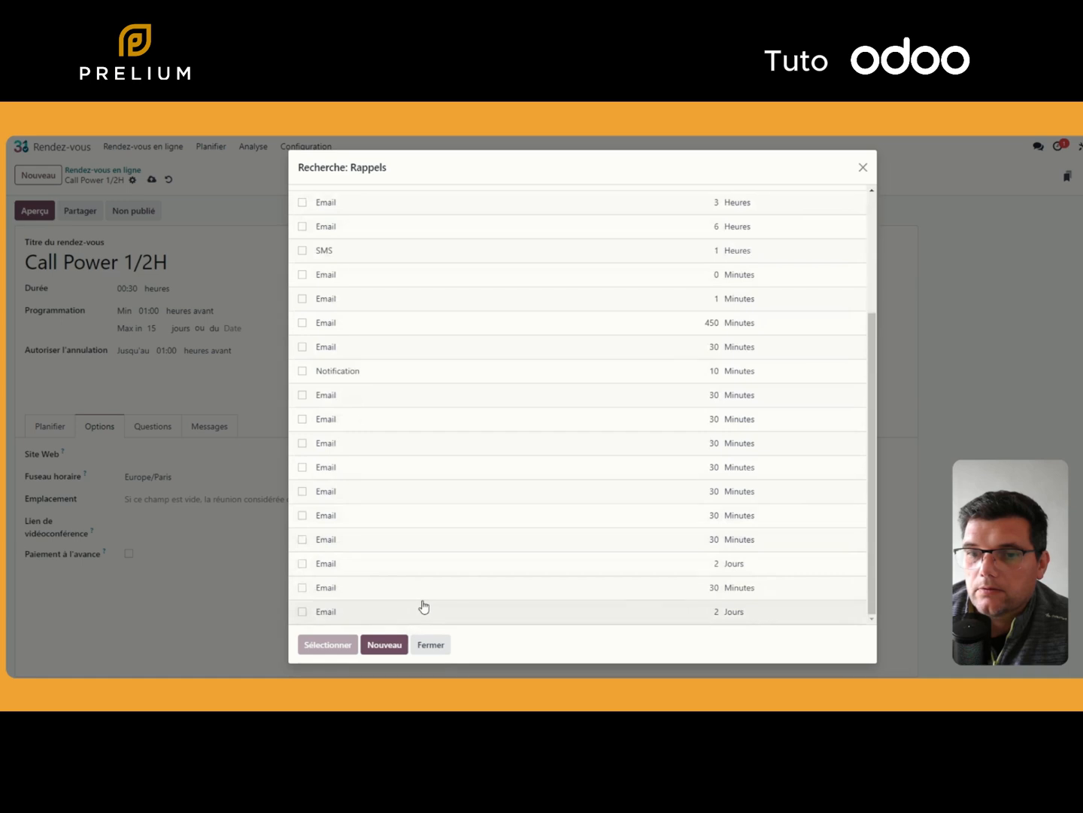
{"action": "left_click", "coordinate": [303, 613]}
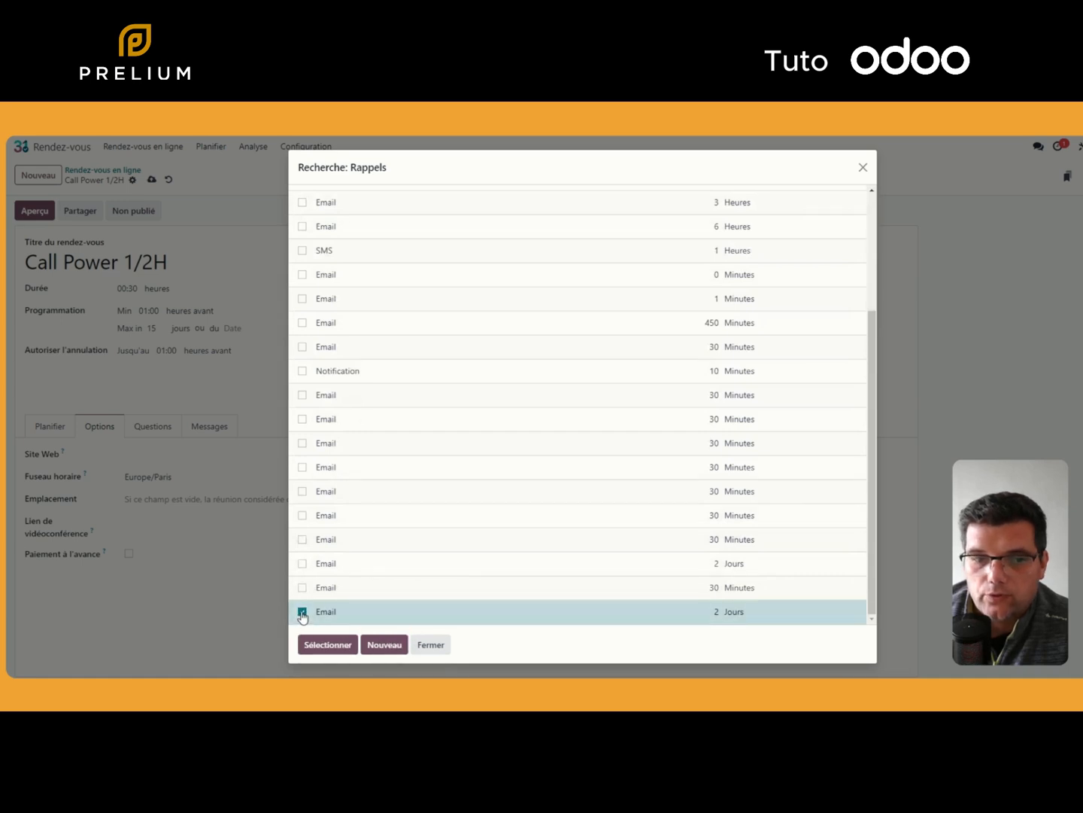
{"action": "left_click", "coordinate": [328, 646]}
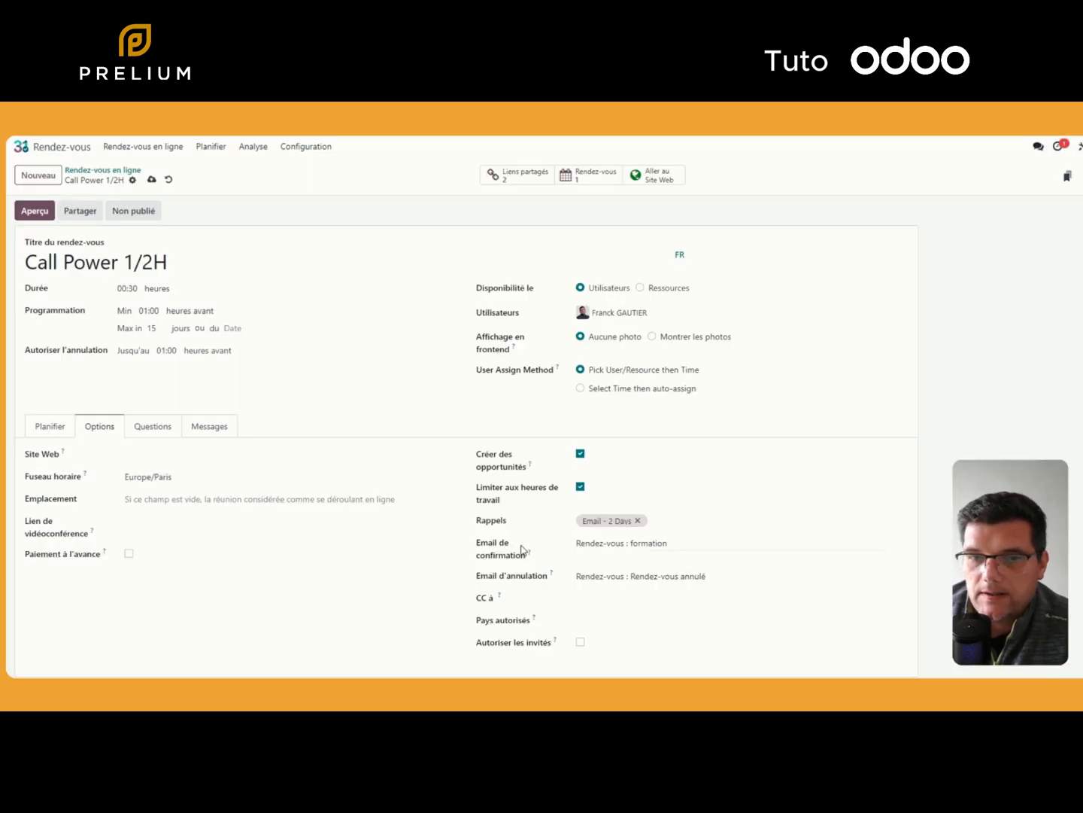
{"action": "left_click", "coordinate": [675, 519]}
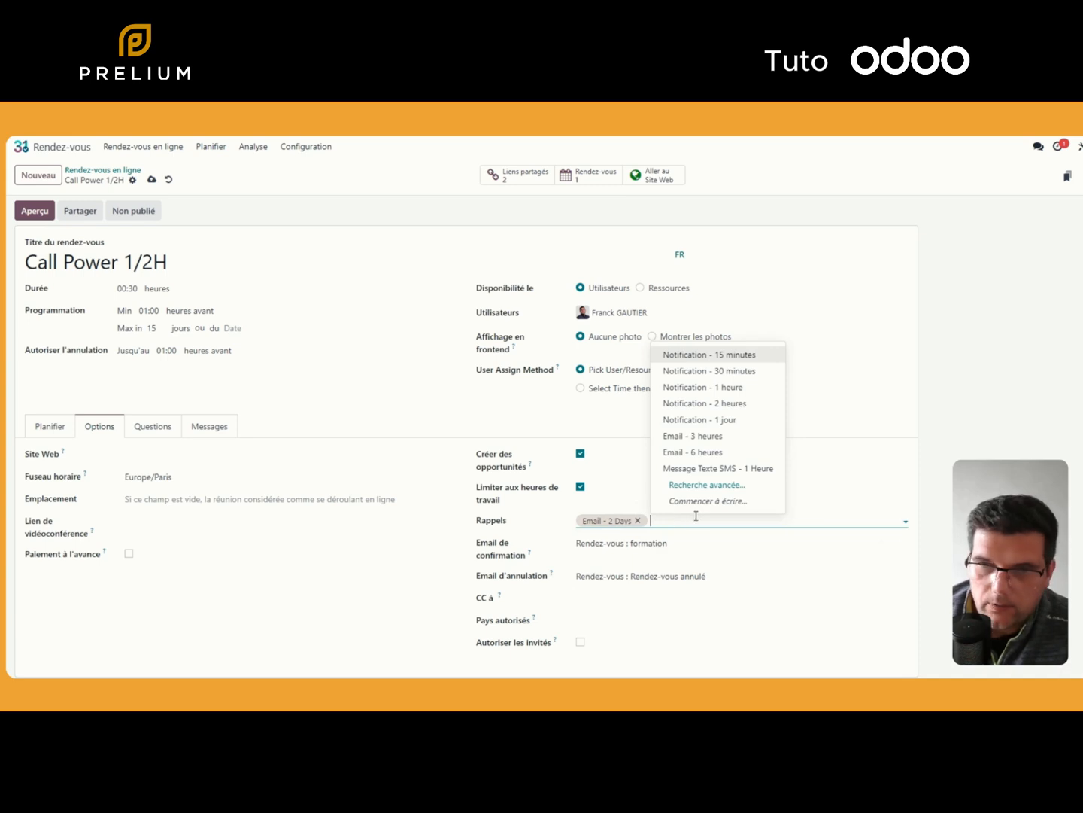
{"action": "left_click", "coordinate": [724, 470]}
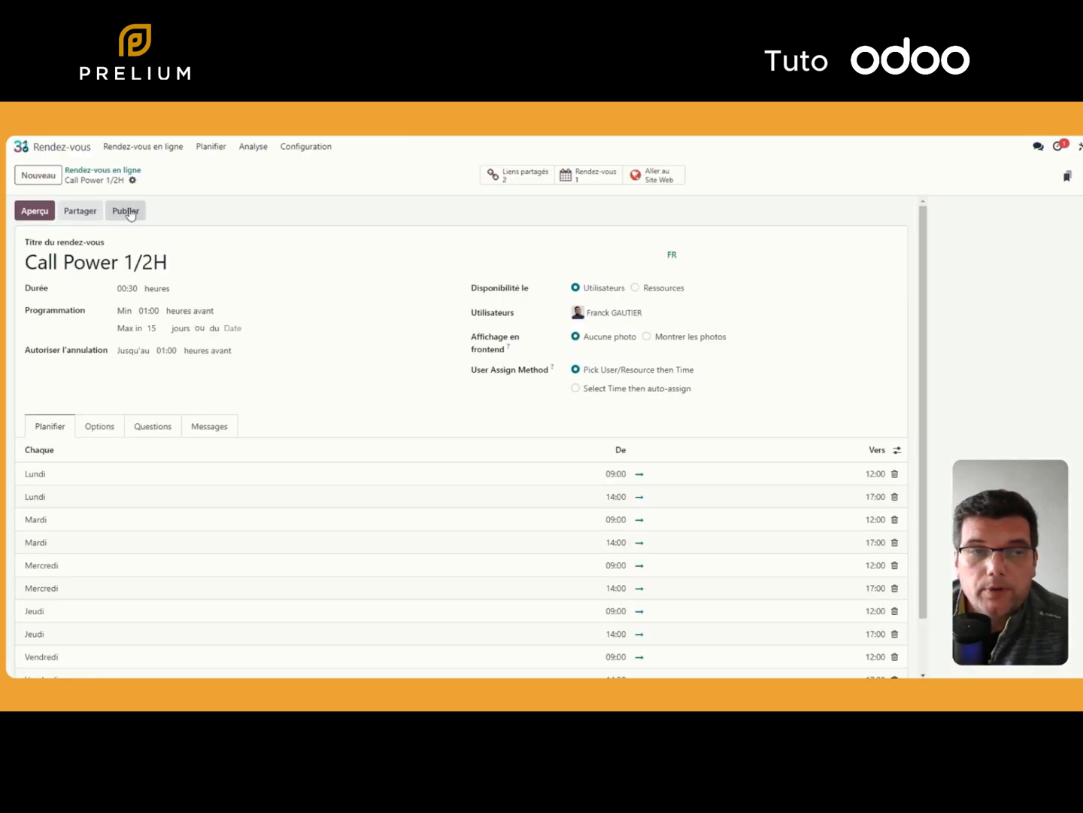
Step: Publish the Call Power 1/2H appointment and return to the list of online appointments
{"action": "left_click", "coordinate": [125, 211]}
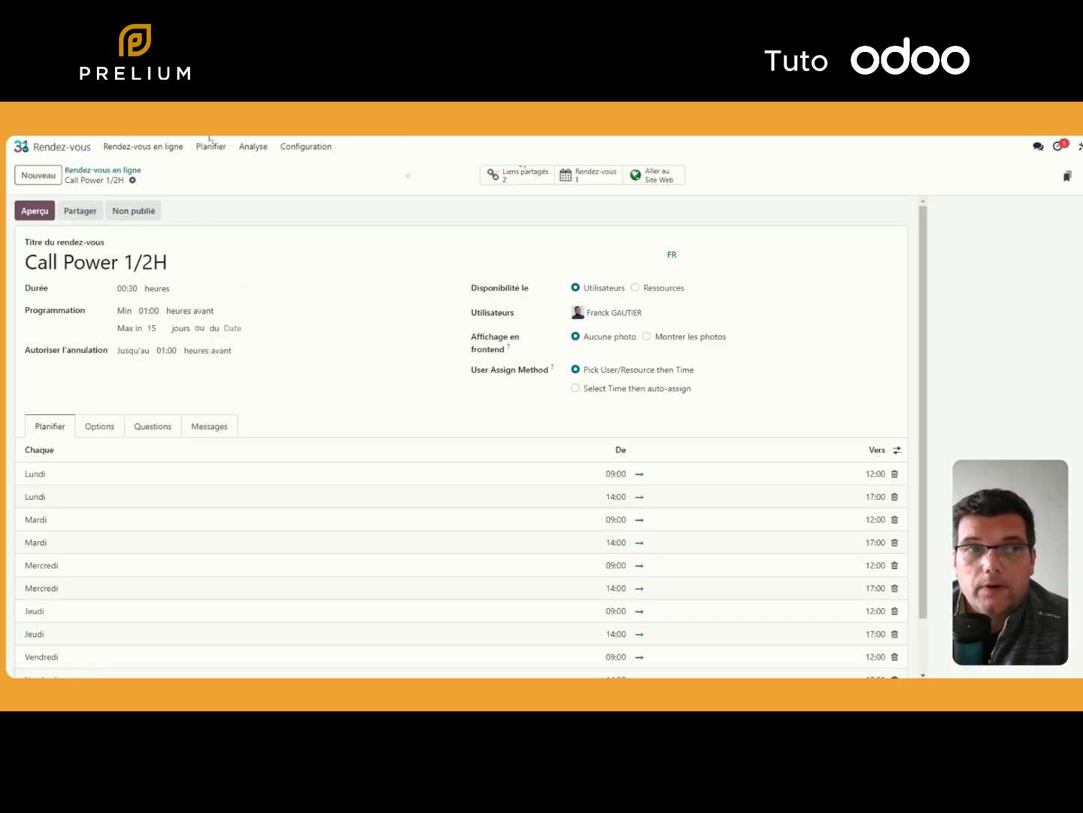
{"action": "left_click", "coordinate": [111, 172]}
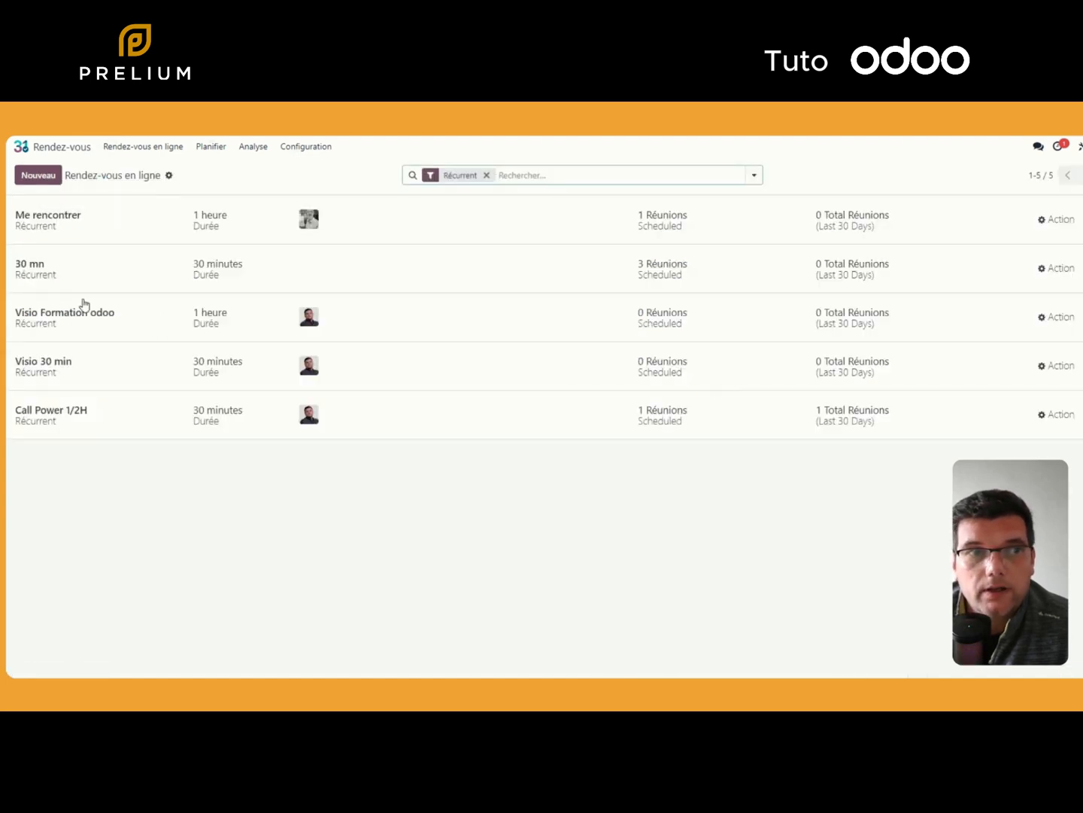
Step: Copy the sharing link of the Visio Formation odoo appointment and open it in a new browser tab
{"action": "left_click", "coordinate": [1062, 318]}
{"action": "left_click", "coordinate": [1040, 372]}
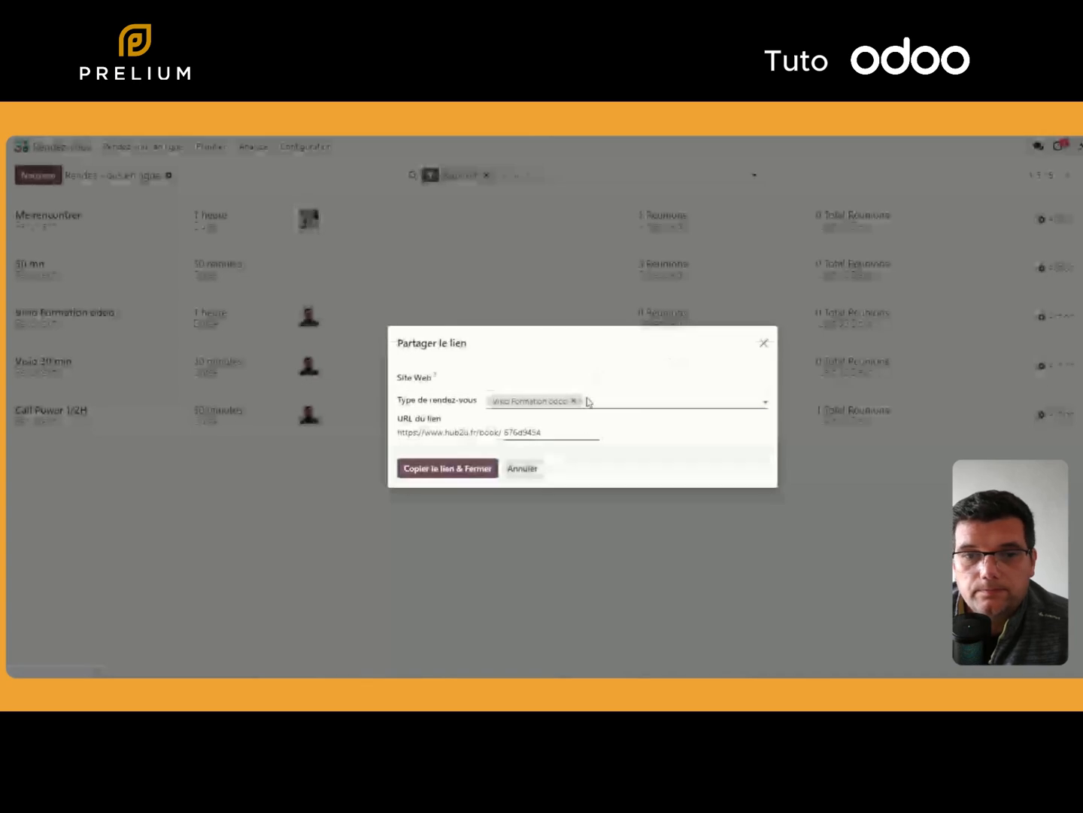
{"action": "left_click", "coordinate": [440, 472]}
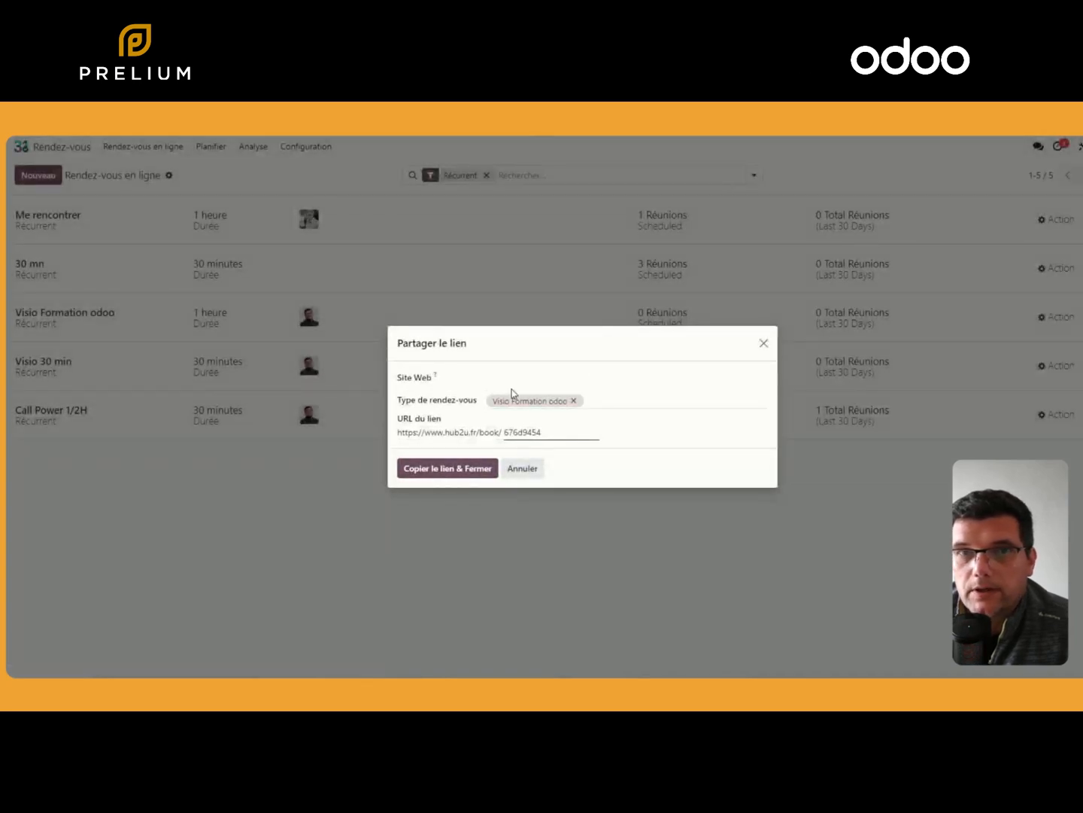
{"action": "key", "text": "ctrl+t"}
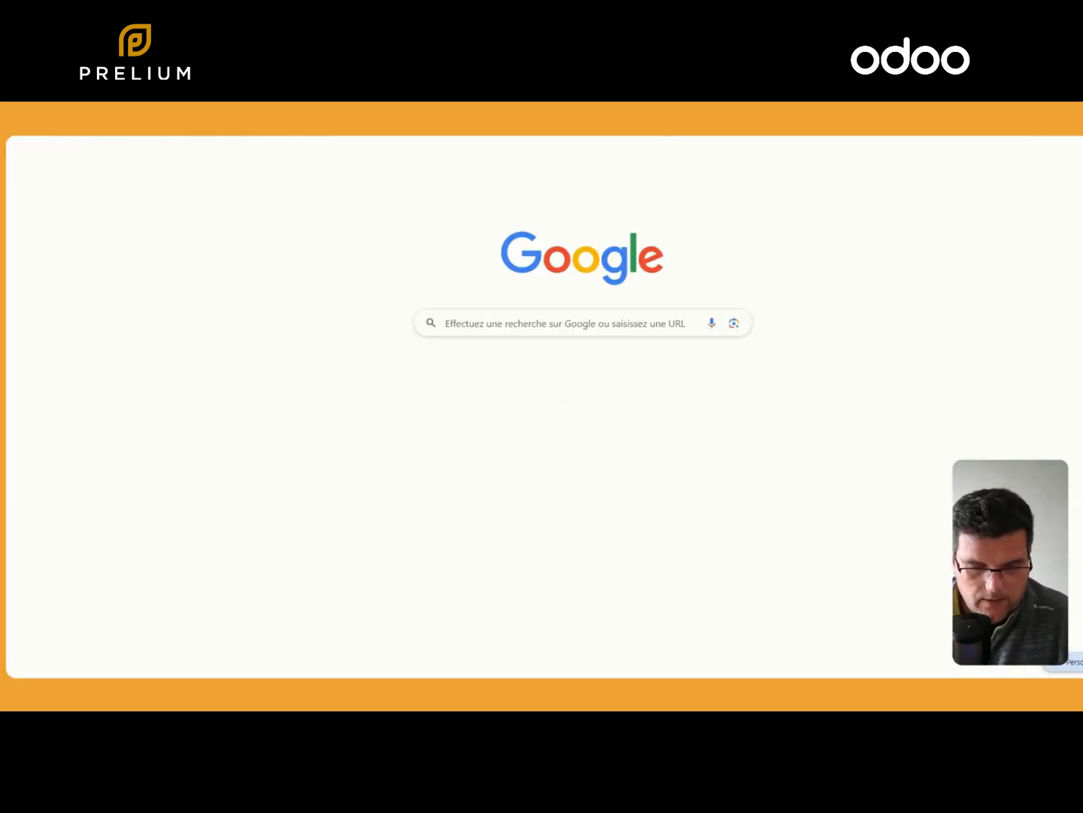
{"action": "key", "text": "ctrl+v"}
{"action": "key", "text": "Return"}
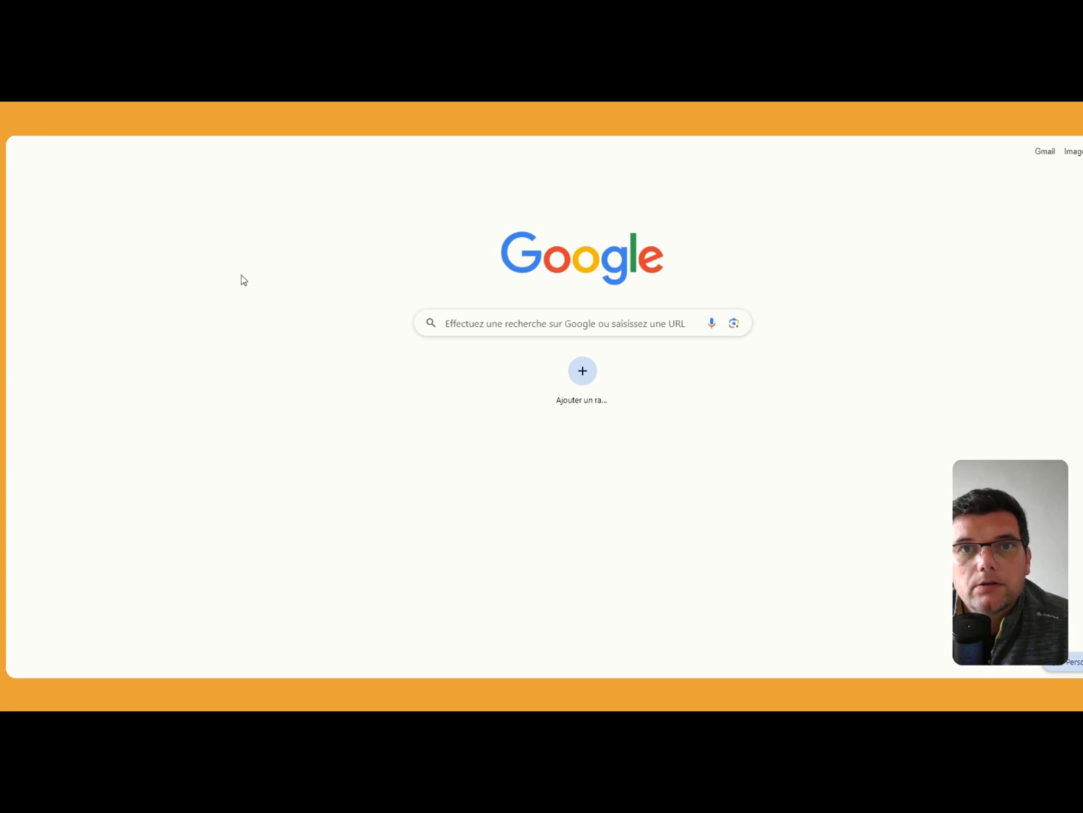